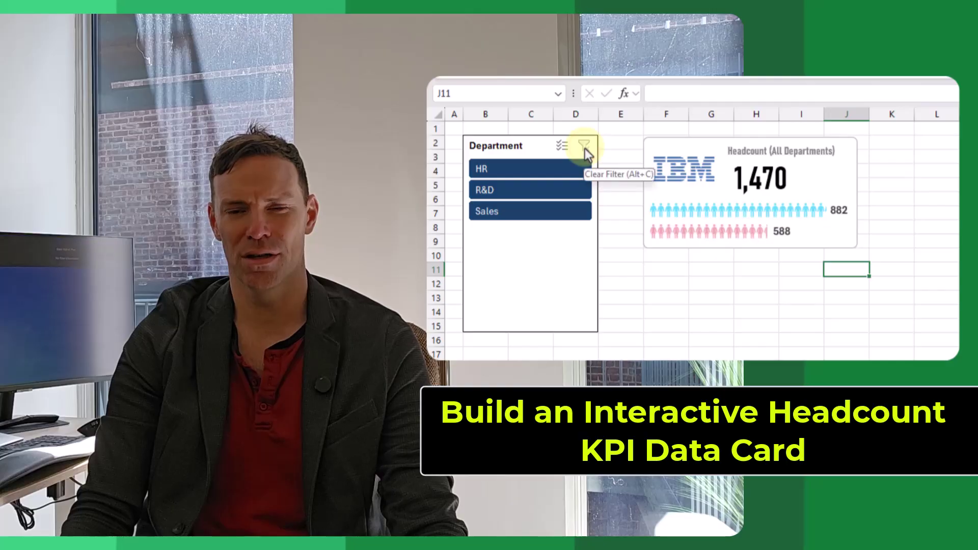
# - Filter the finished headcount card by HR, R&D and Sales in turn with the Department slicer
pyautogui.click(567, 172)
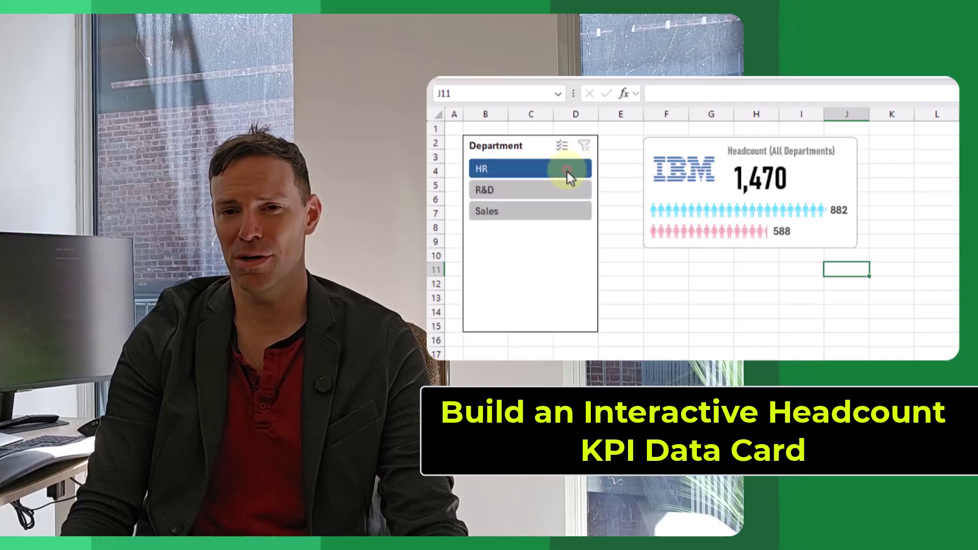
pyautogui.click(562, 190)
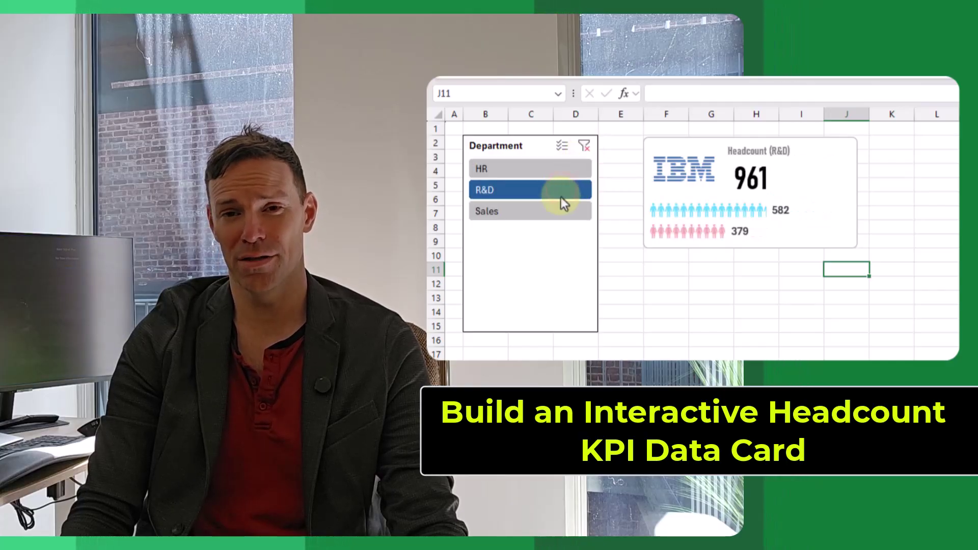
pyautogui.click(561, 208)
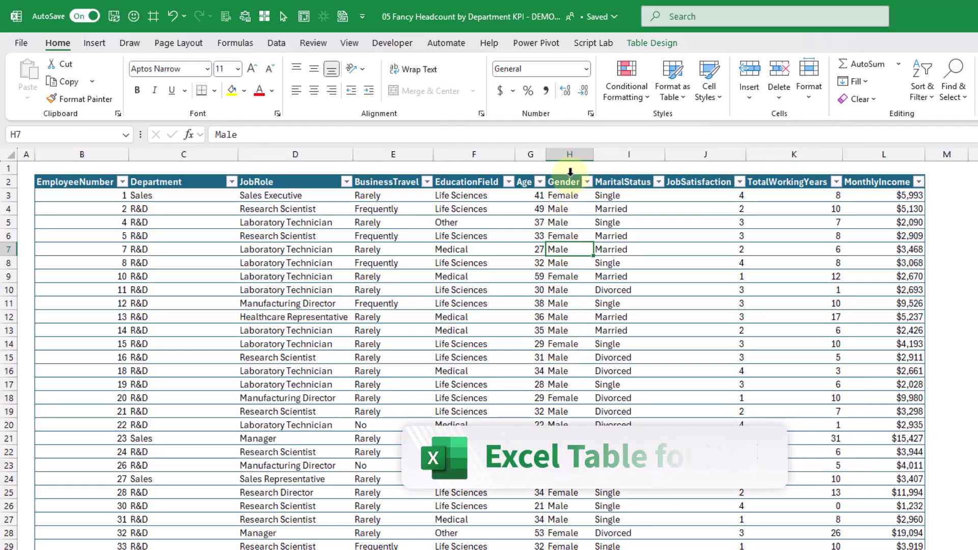
# - Examine the employee table's Gender column and the female and male figure images
pyautogui.click(570, 173)
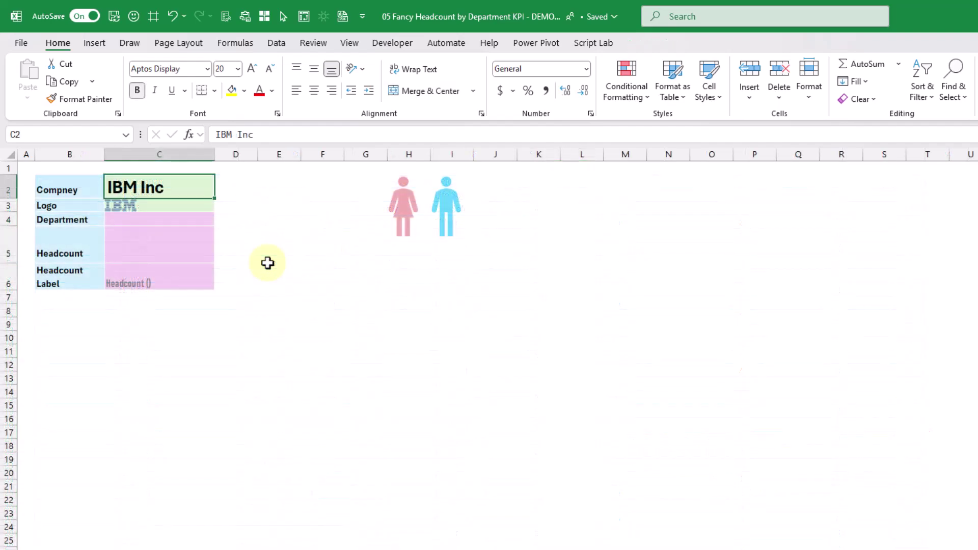
pyautogui.click(402, 200)
pyautogui.click(439, 198)
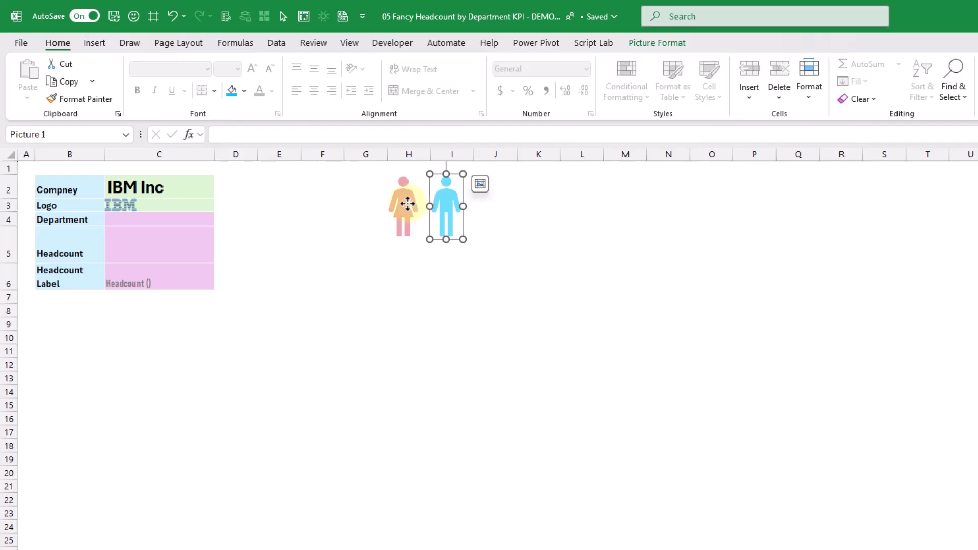
# - Search the stock icons for "man", insert the solid standing man icon and place it beside the blue male figure
pyautogui.click(95, 43)
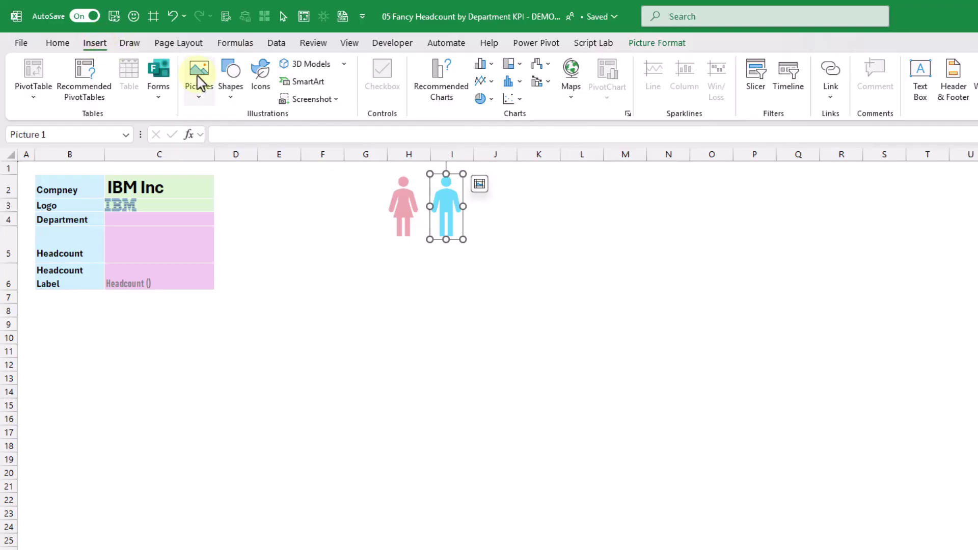
pyautogui.click(262, 88)
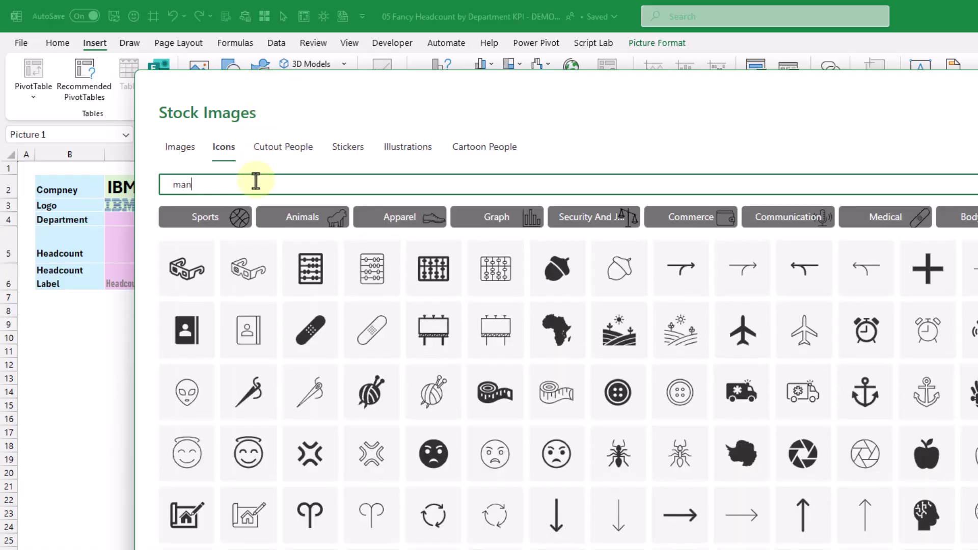
pyautogui.click(620, 236)
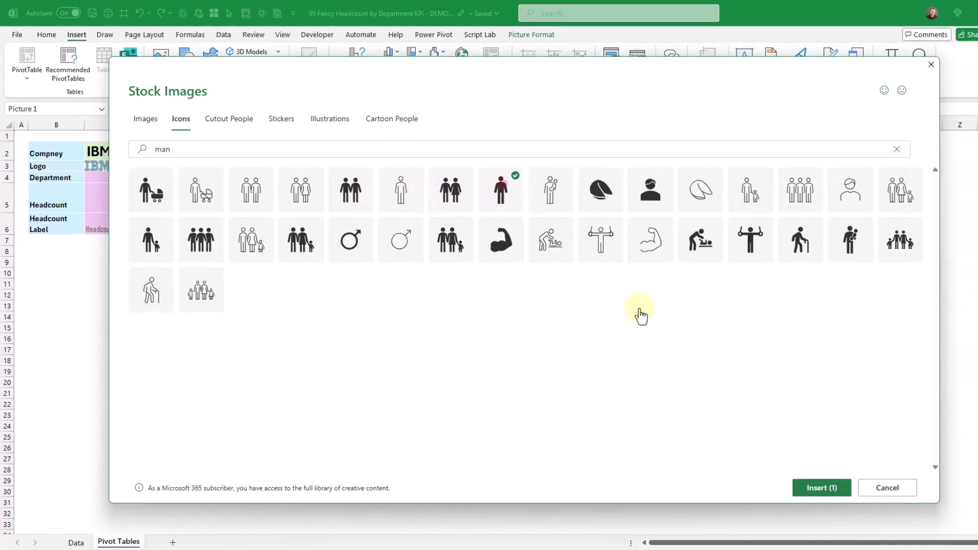
pyautogui.click(821, 489)
pyautogui.moveTo(151, 223); pyautogui.dragTo(554, 236)
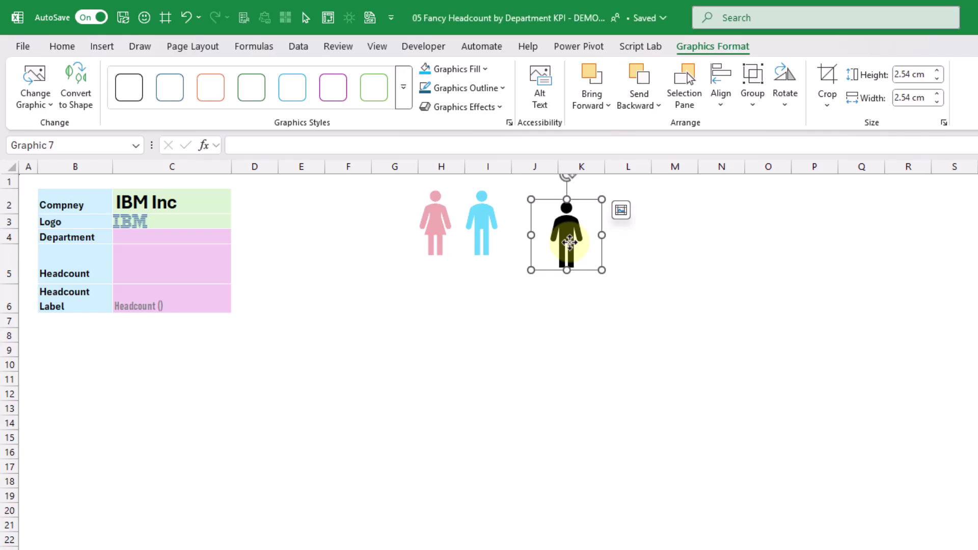
# - Fill the inserted man icon with the standard light blue colour and deselect it
pyautogui.click(482, 221)
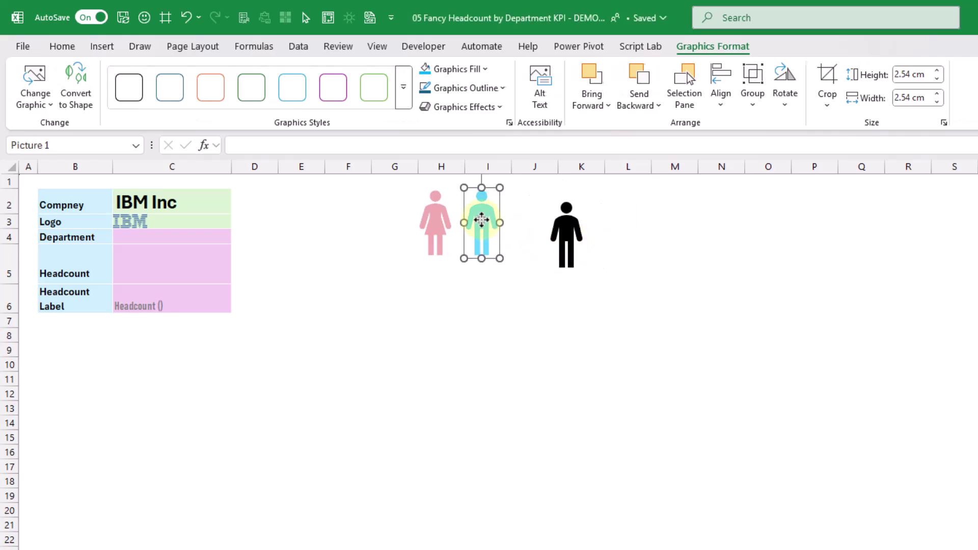
pyautogui.click(561, 226)
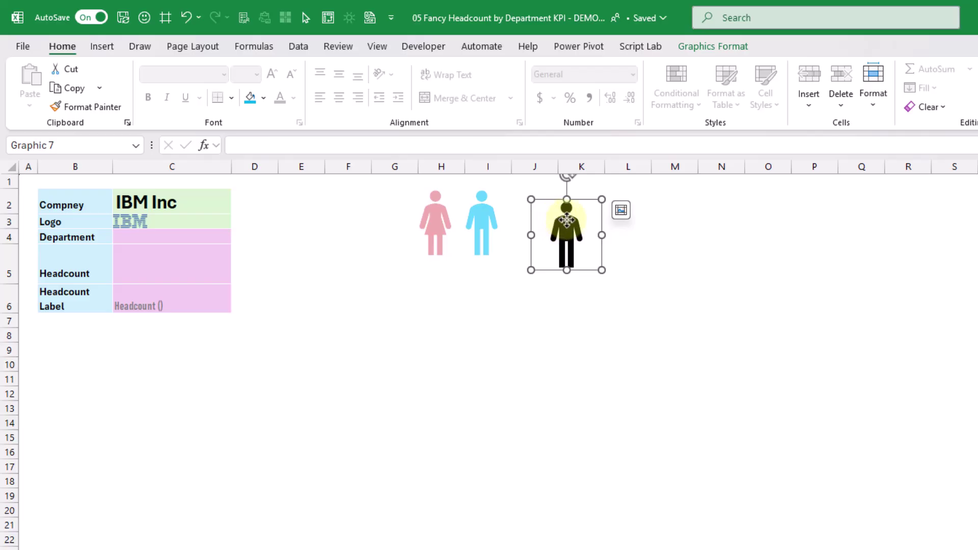
pyautogui.click(705, 46)
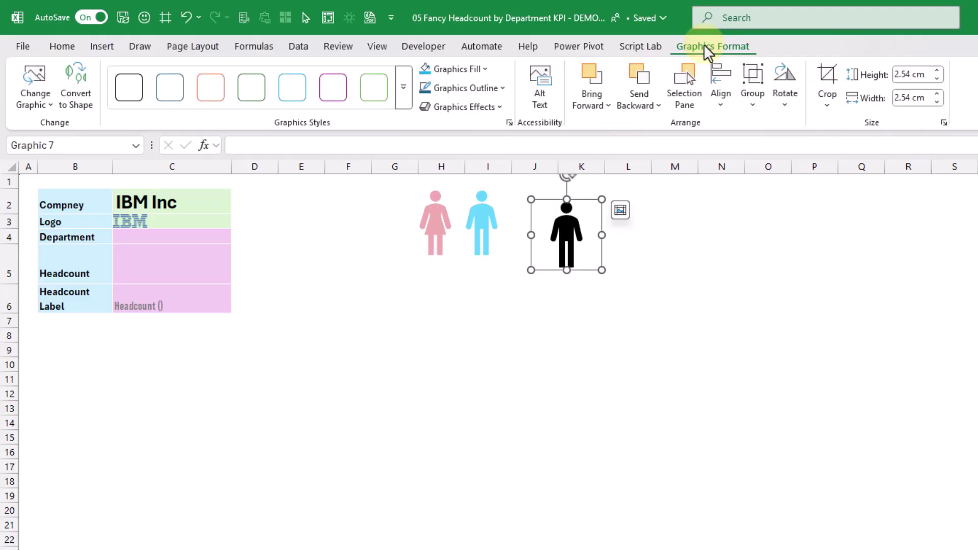
pyautogui.click(484, 70)
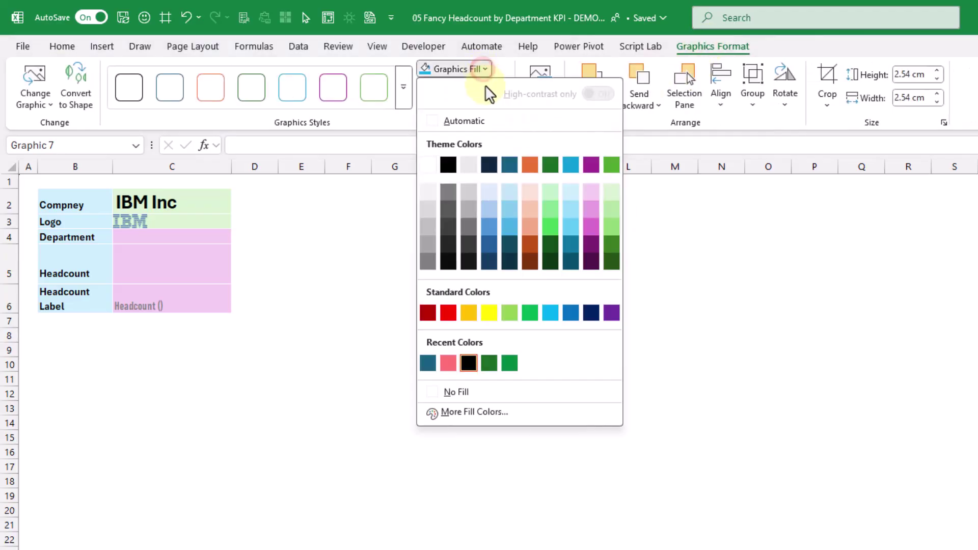
pyautogui.click(550, 313)
pyautogui.click(526, 281)
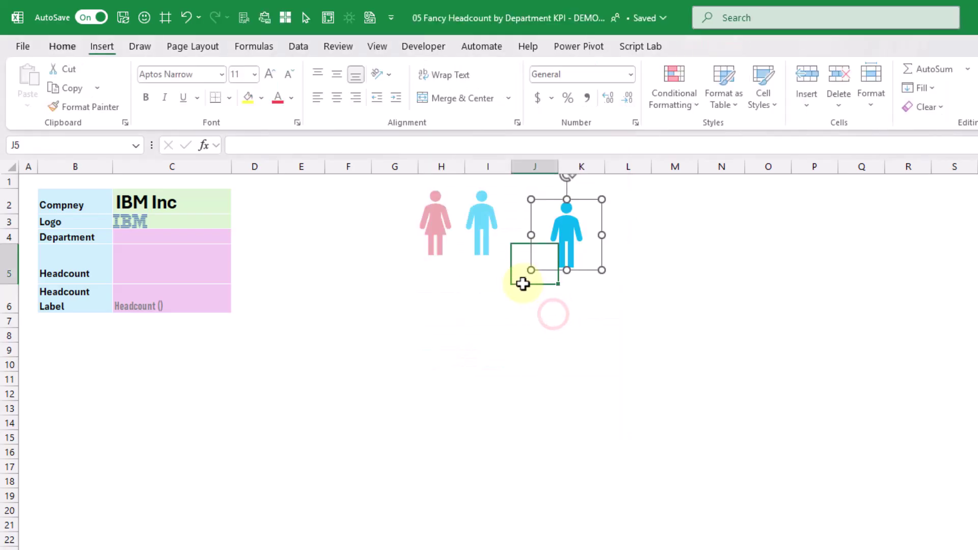
pyautogui.click(434, 229)
pyautogui.click(479, 222)
pyautogui.click(433, 220)
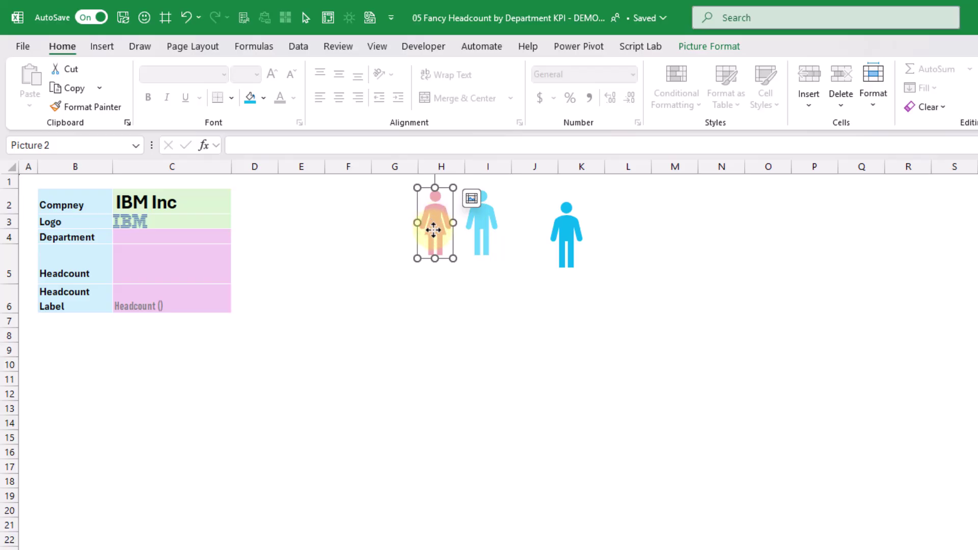
# - Create a PivotTable from the Sales table on the Data sheet, placed at cell B8 of the Pivot Tables sheet
pyautogui.click(81, 335)
pyautogui.click(81, 334)
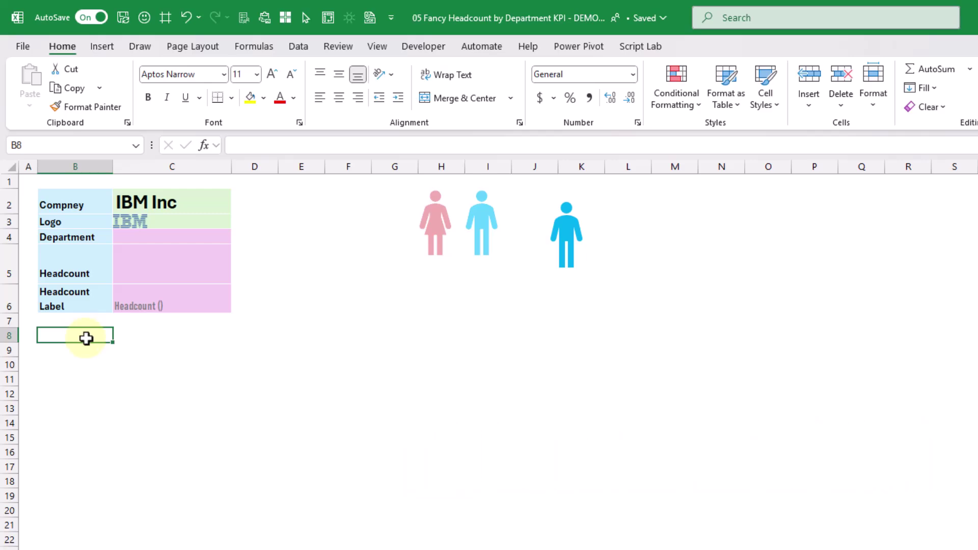
pyautogui.click(104, 47)
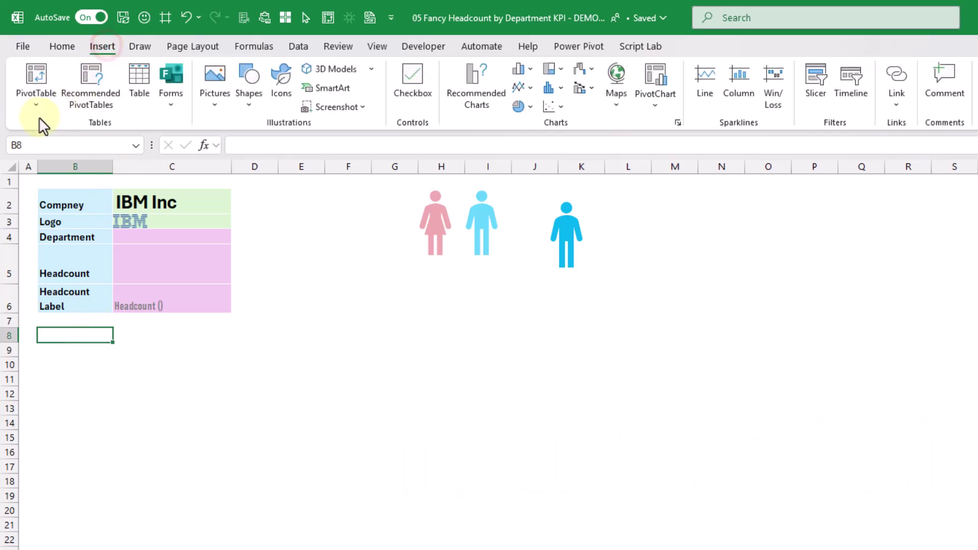
pyautogui.click(37, 100)
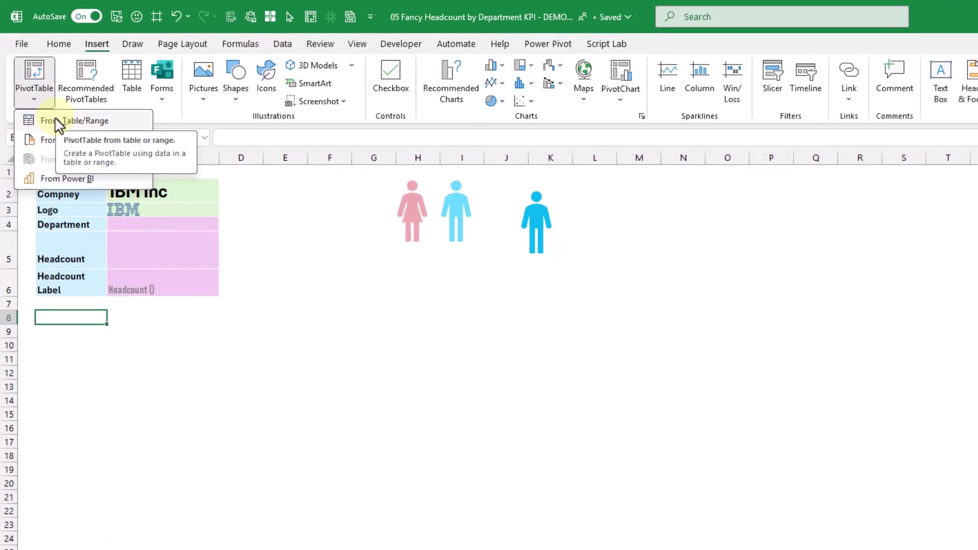
pyautogui.click(54, 126)
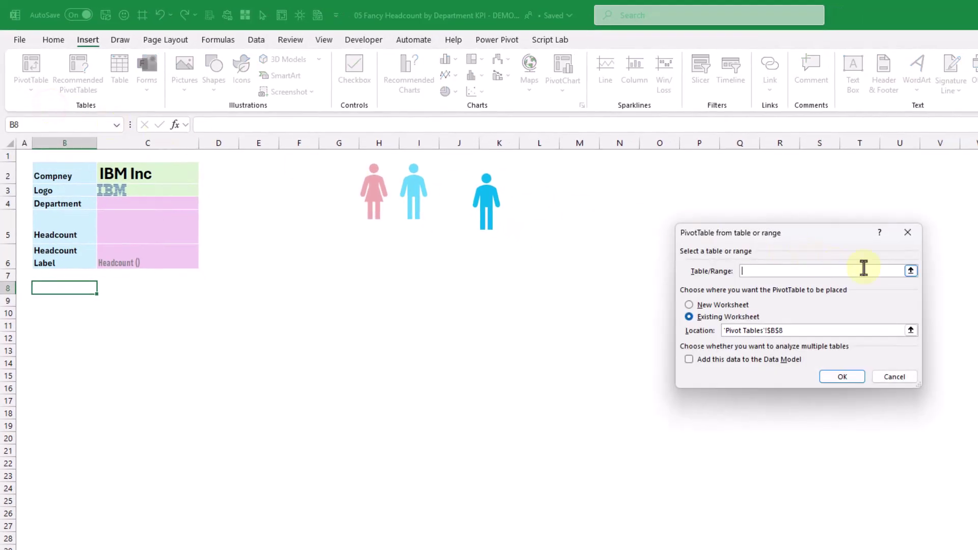
pyautogui.click(911, 272)
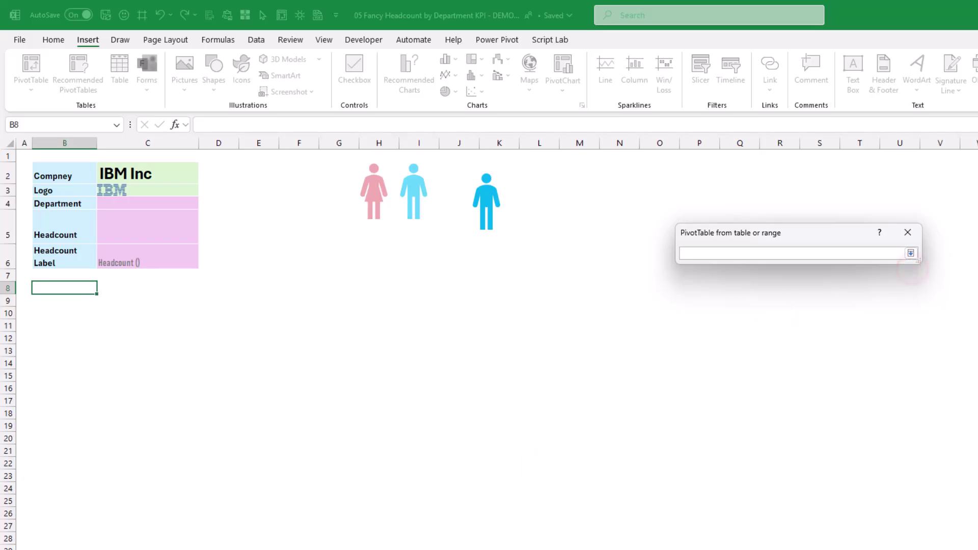
pyautogui.hotkey('ctrl', 'pagedown')
pyautogui.click(265, 243)
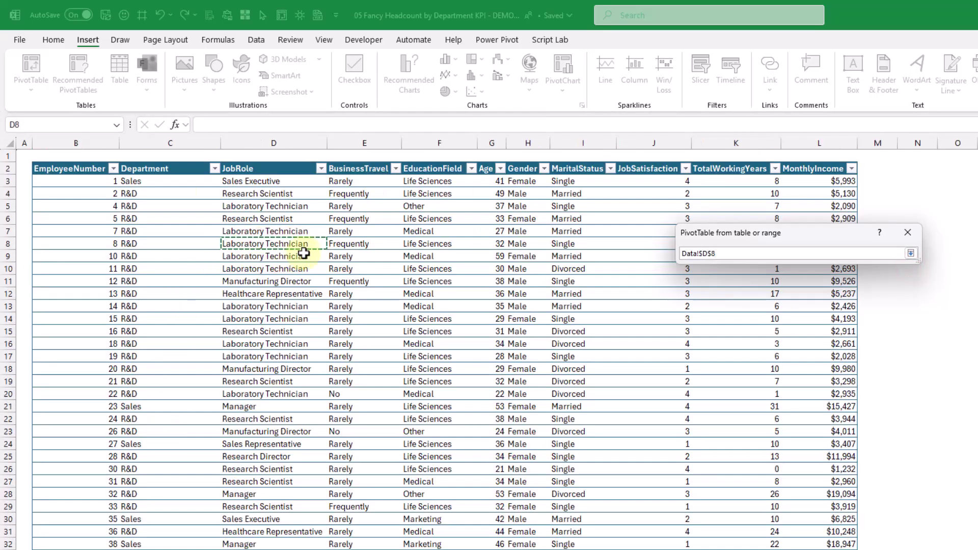
pyautogui.hotkey('ctrl', 'a')
pyautogui.hotkey('ctrl', 'a')
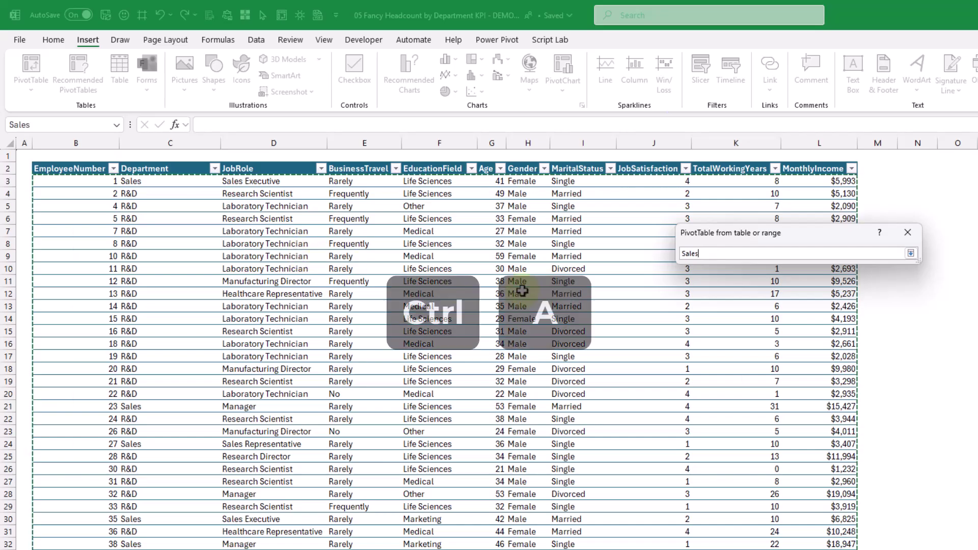
pyautogui.click(912, 254)
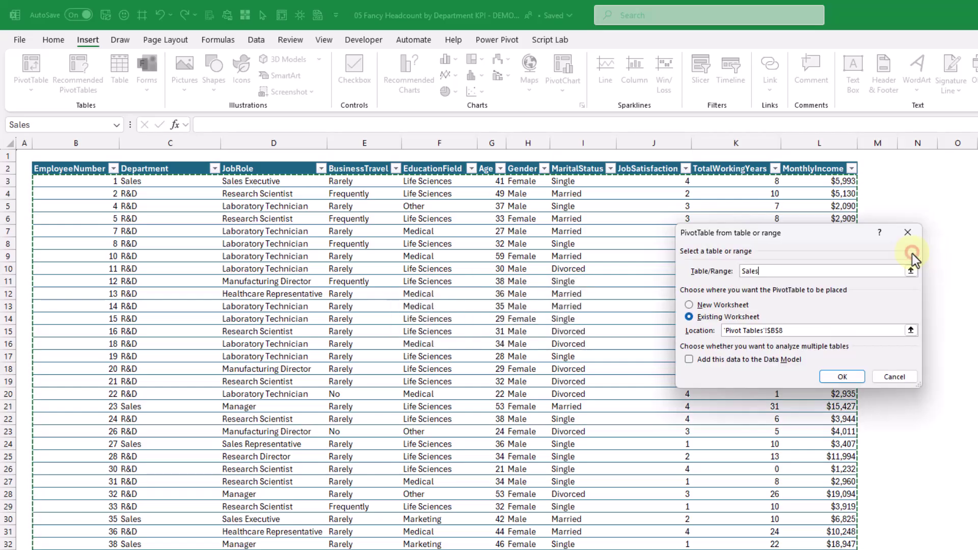
pyautogui.click(845, 377)
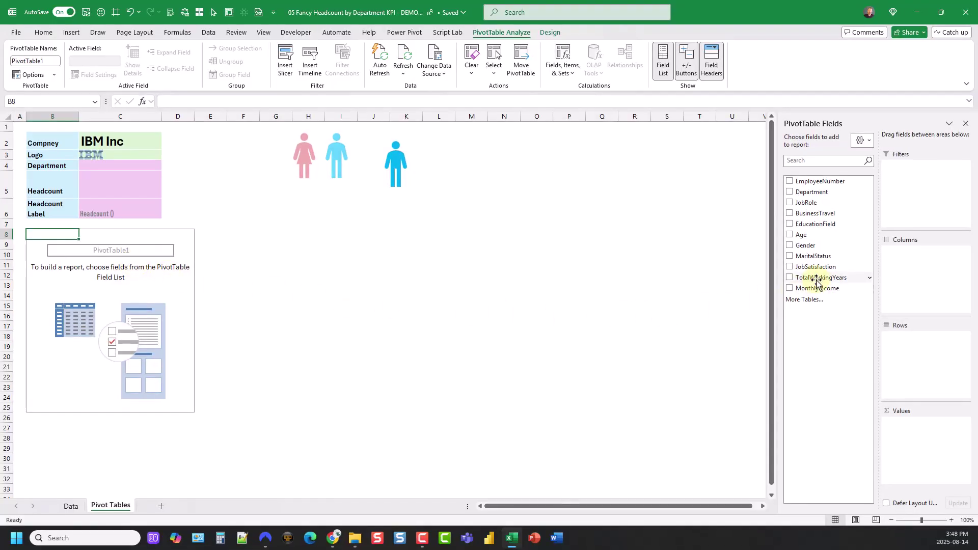
# - Add Gender to the PivotTable as both the row field and a count value
pyautogui.moveTo(808, 247); pyautogui.dragTo(914, 347)
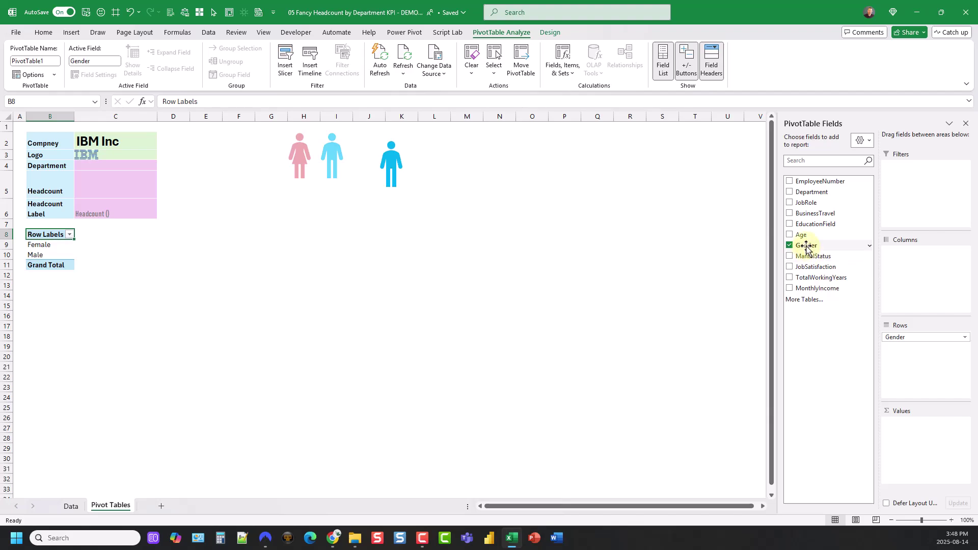
pyautogui.moveTo(806, 249); pyautogui.dragTo(915, 437)
pyautogui.click(62, 245)
pyautogui.click(106, 255)
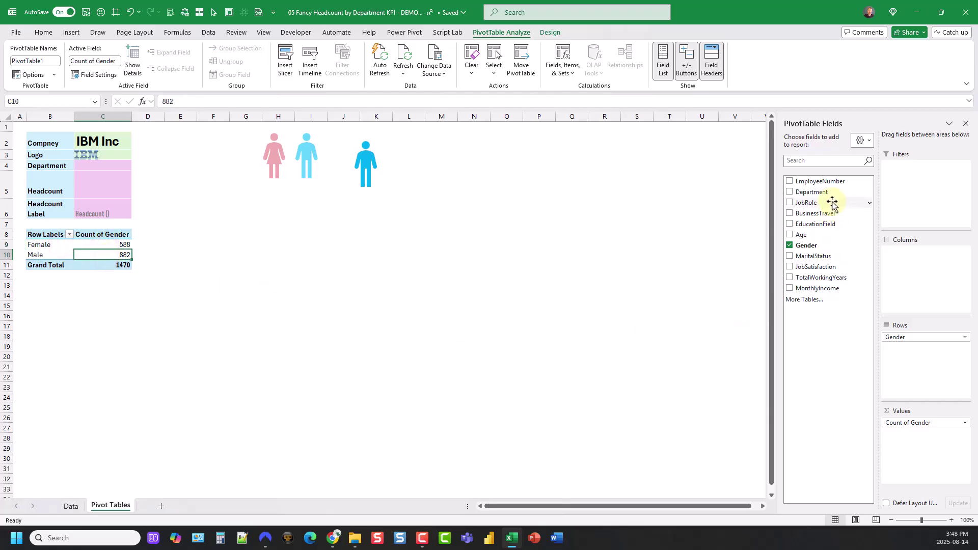
# - Move the PivotTable down to start at B11 and add Department as its report filter
pyautogui.moveTo(831, 193); pyautogui.dragTo(920, 185)
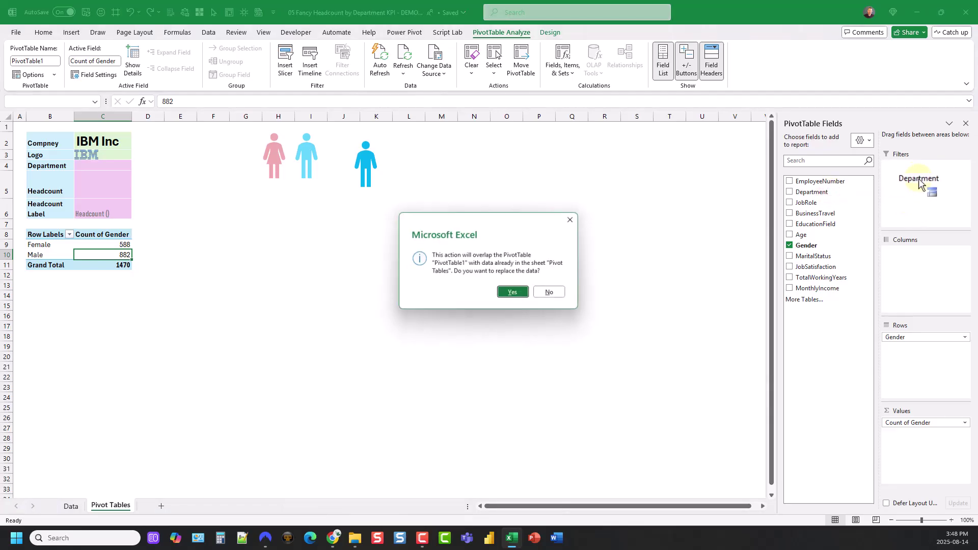
pyautogui.click(552, 294)
pyautogui.moveTo(33, 231); pyautogui.dragTo(90, 292)
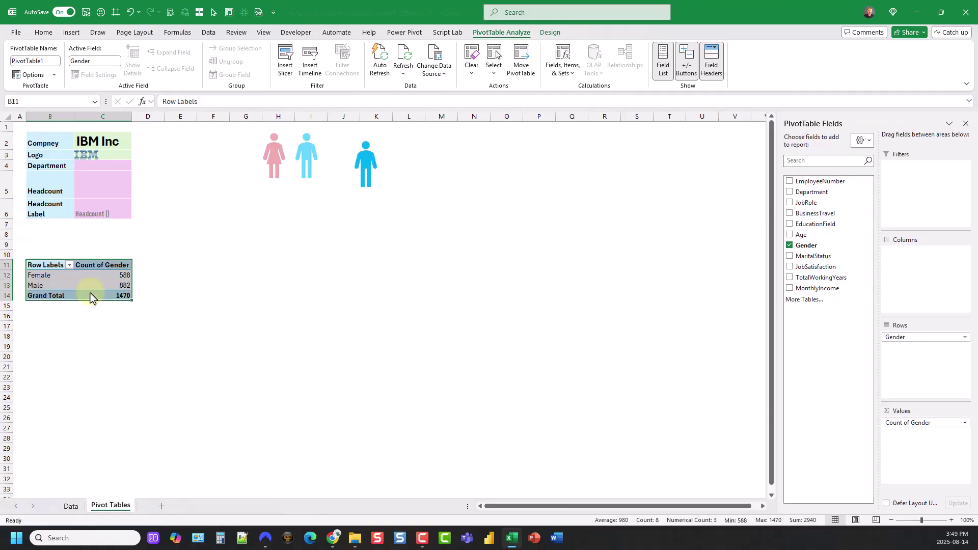
pyautogui.click(73, 267)
pyautogui.moveTo(803, 192); pyautogui.dragTo(918, 174)
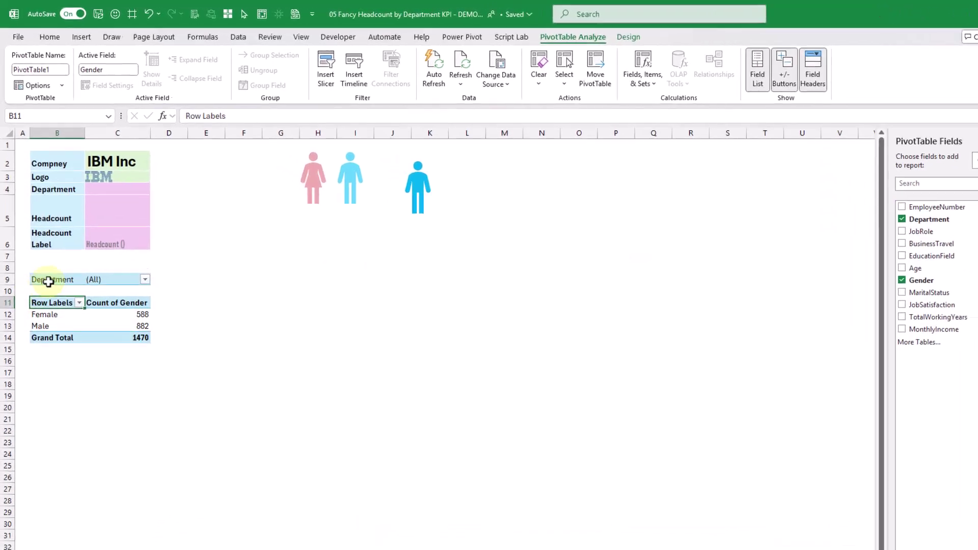
# - Insert a Department slicer for the PivotTable and place it beside the table
pyautogui.click(41, 246)
pyautogui.click(113, 368)
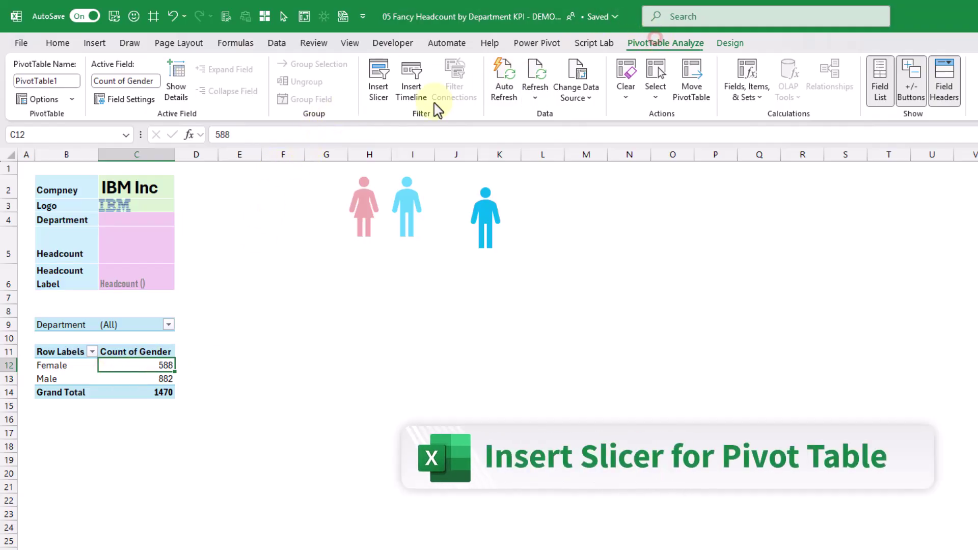
pyautogui.click(376, 92)
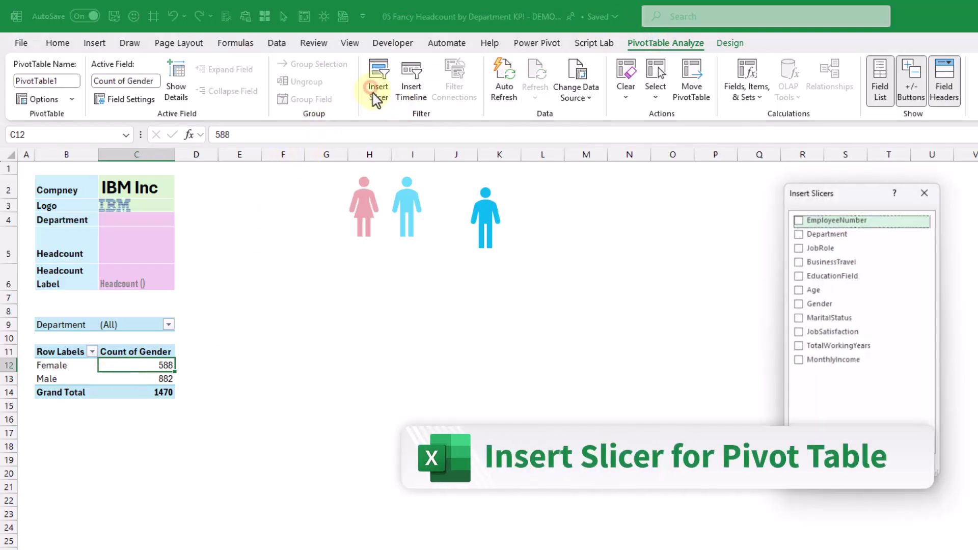
pyautogui.click(798, 233)
pyautogui.click(848, 467)
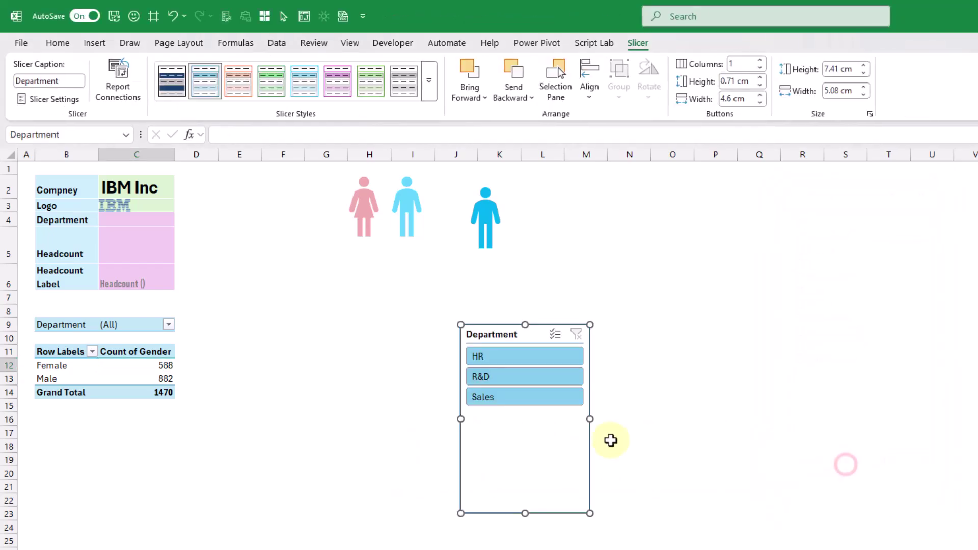
pyautogui.moveTo(496, 336); pyautogui.dragTo(274, 272)
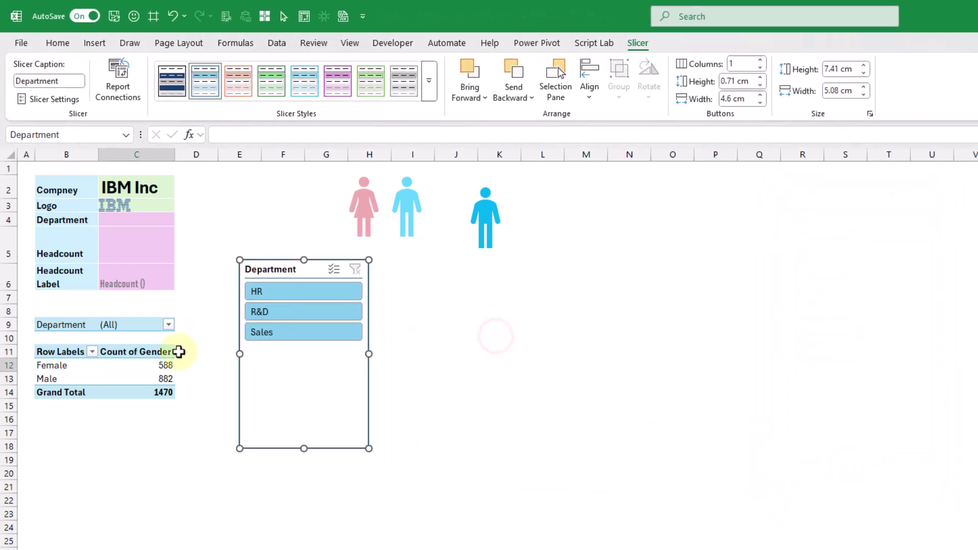
# - Filter the PivotTable to HR with the Department slicer
pyautogui.click(122, 325)
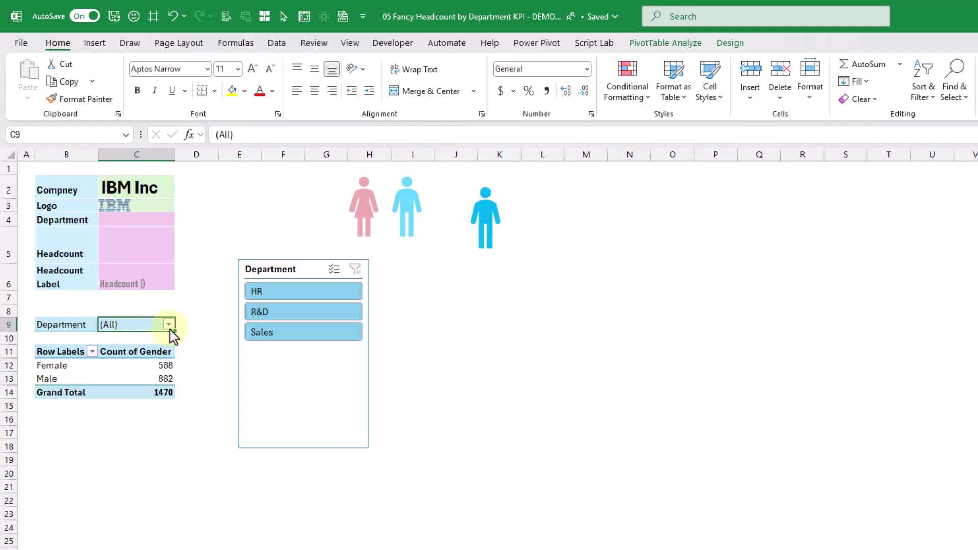
pyautogui.click(307, 294)
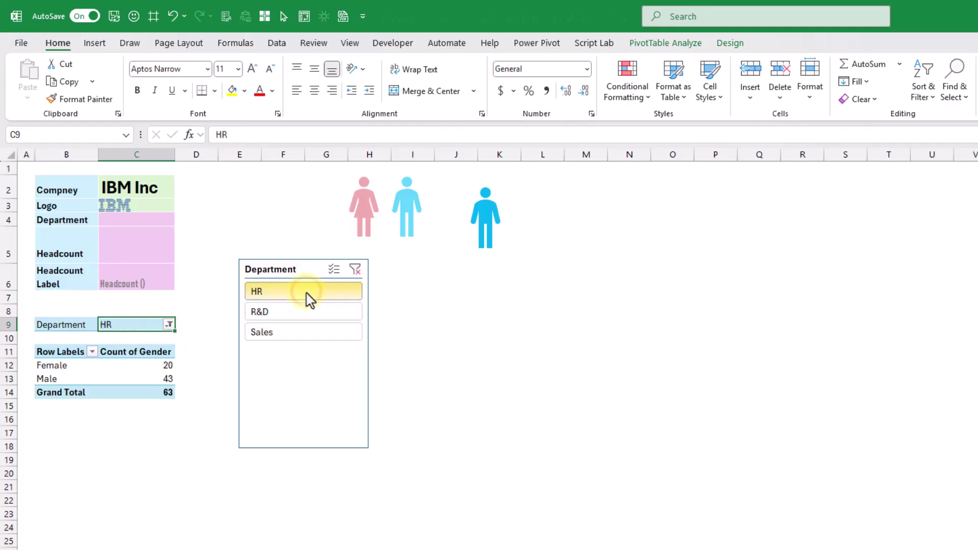
# - Filter the PivotTable to R&D and to Sales with the slicer, and clear the Department filter to include all departments
pyautogui.click(304, 309)
pyautogui.click(307, 331)
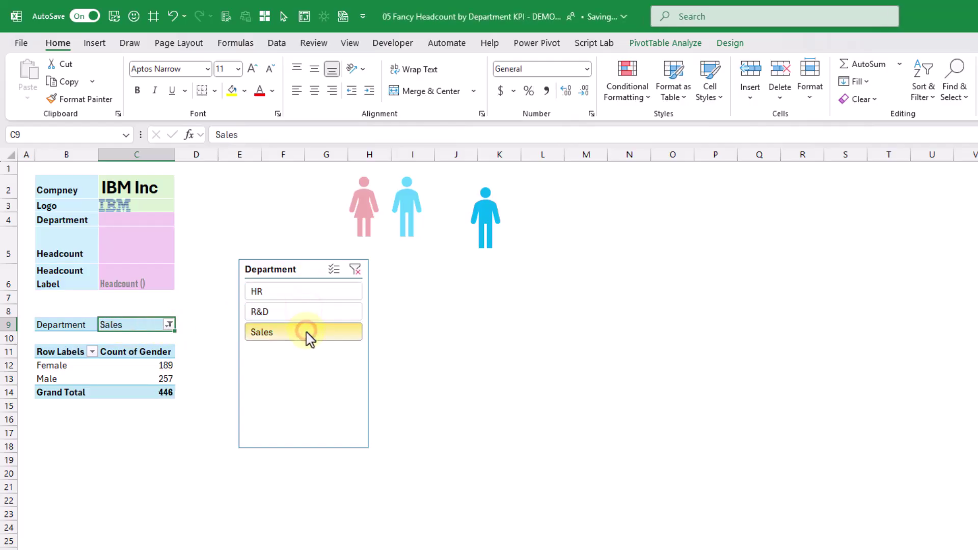
pyautogui.click(138, 325)
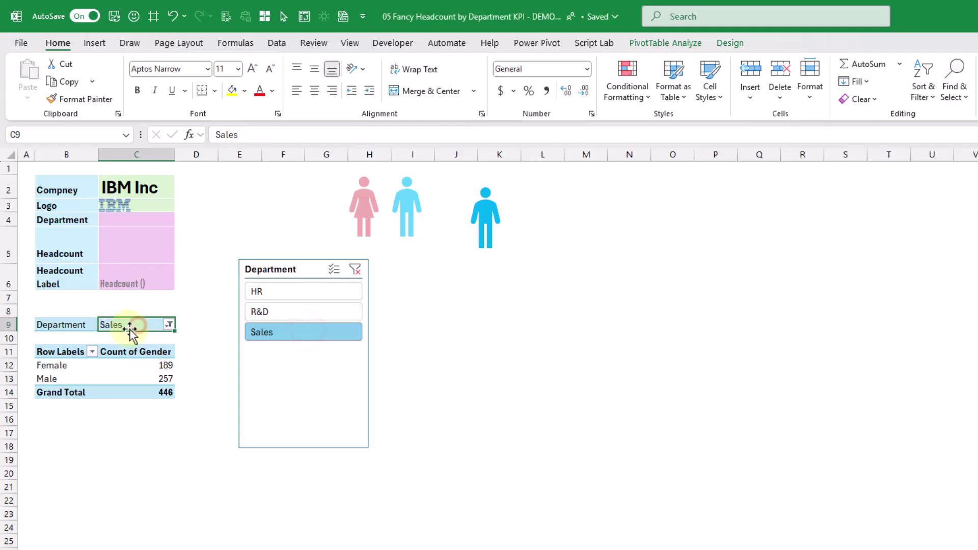
pyautogui.click(356, 269)
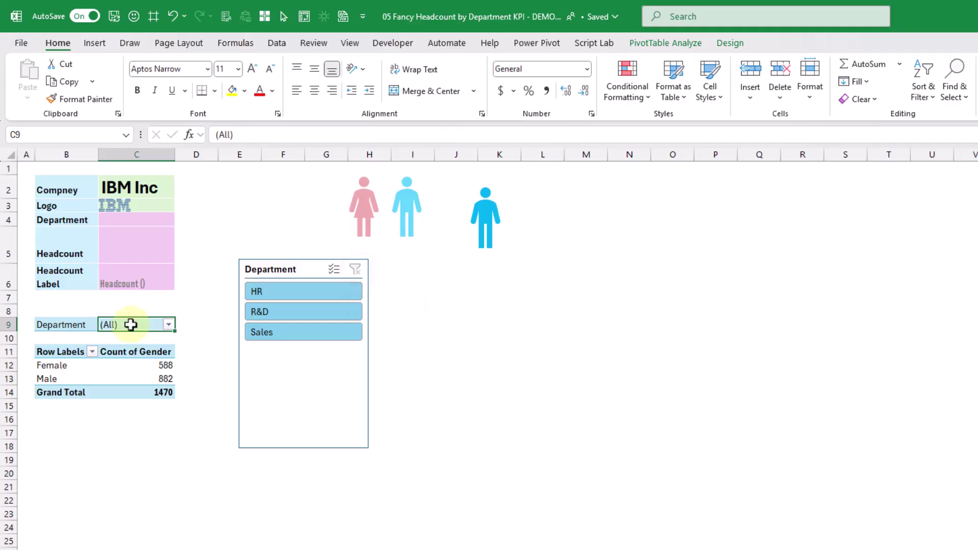
# - Enter =IF(C9="(All)","All Departments",C9) in Department cell C4 and check the Headcount Label formula in C6
pyautogui.click(141, 215)
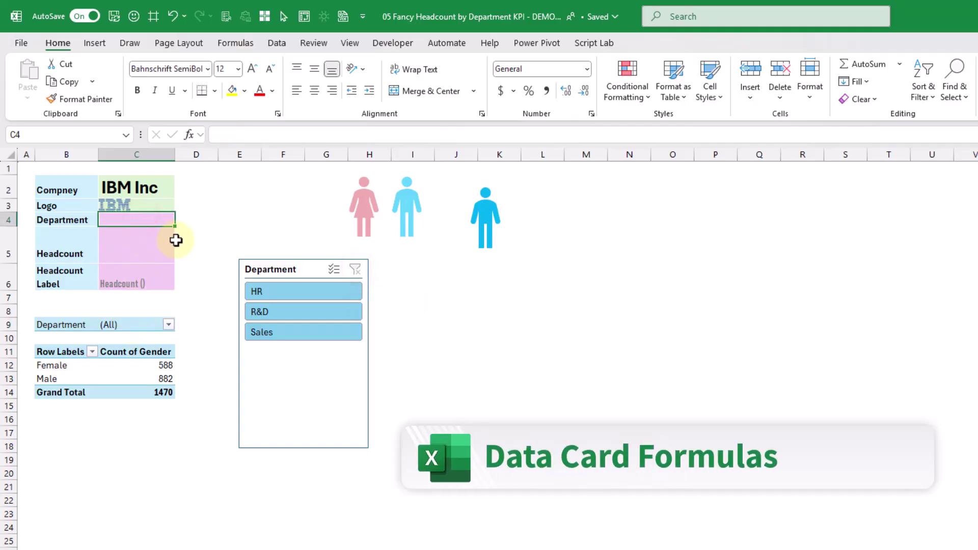
pyautogui.write('=')
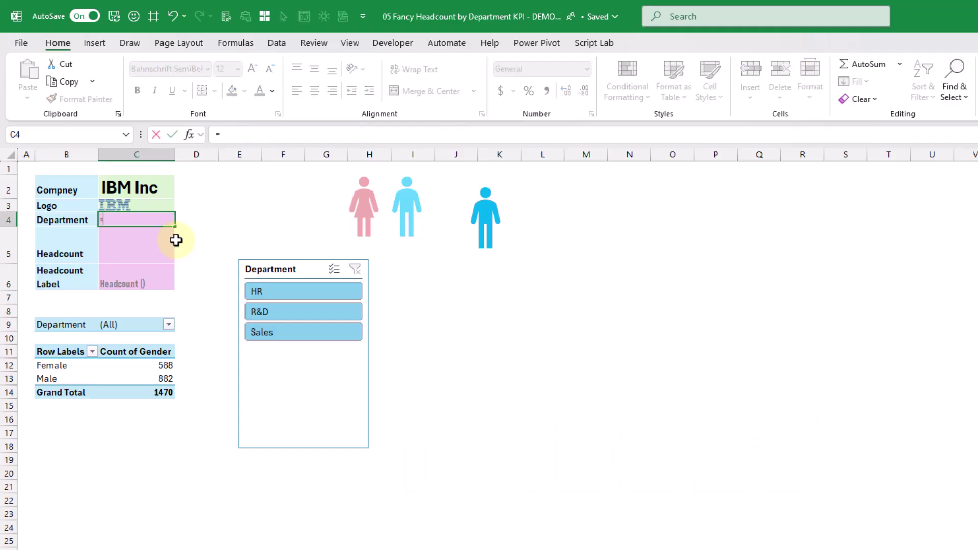
pyautogui.write('IF(')
pyautogui.click(135, 327)
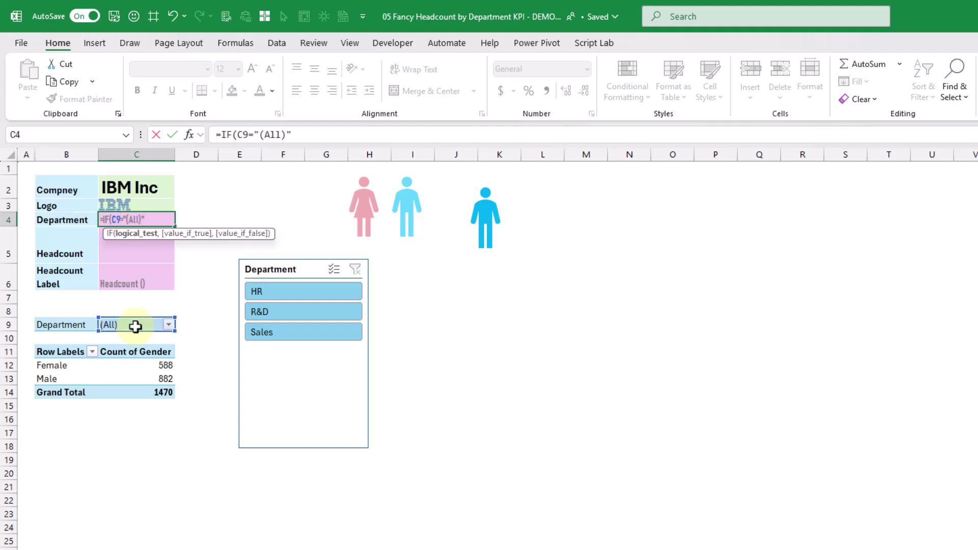
pyautogui.write('="(All)","All Departments",')
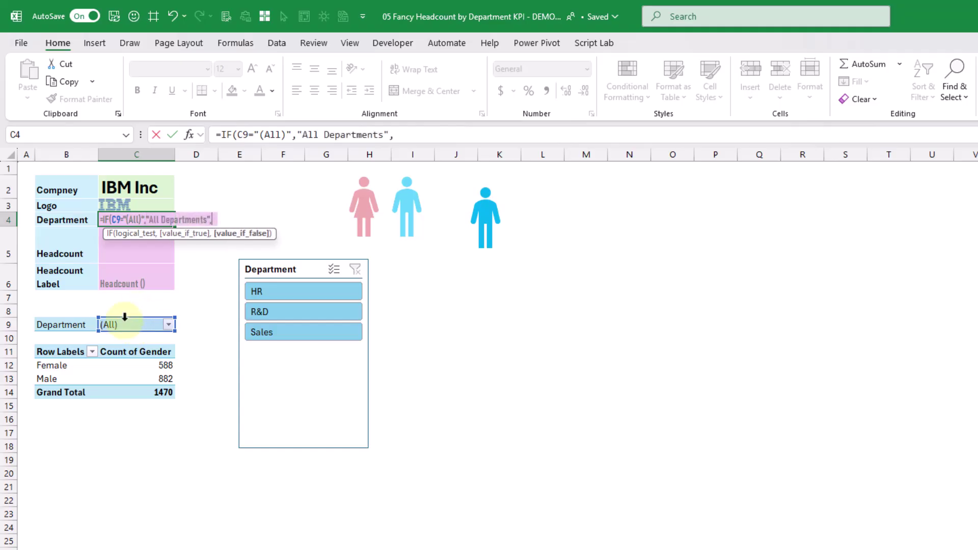
pyautogui.click(123, 325)
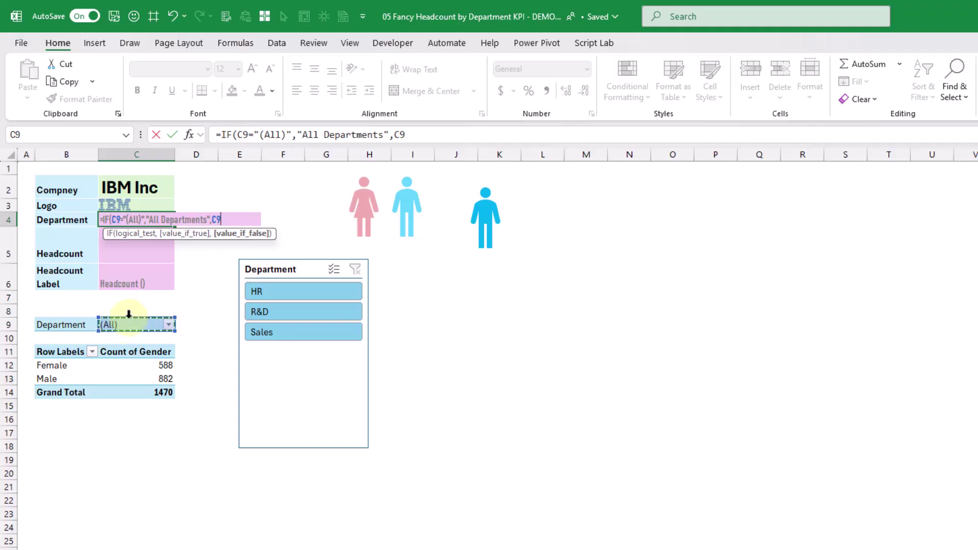
pyautogui.press('Return')
pyautogui.click(121, 221)
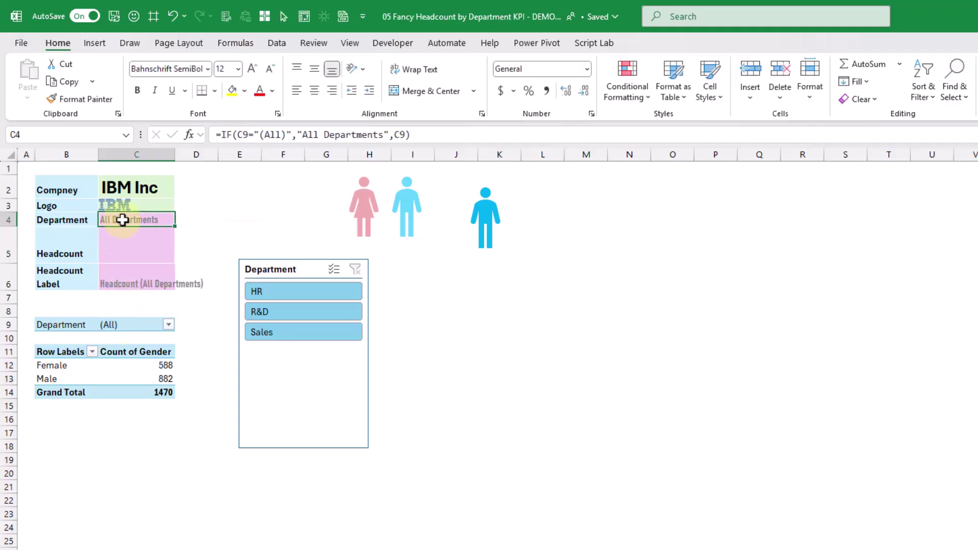
pyautogui.click(132, 277)
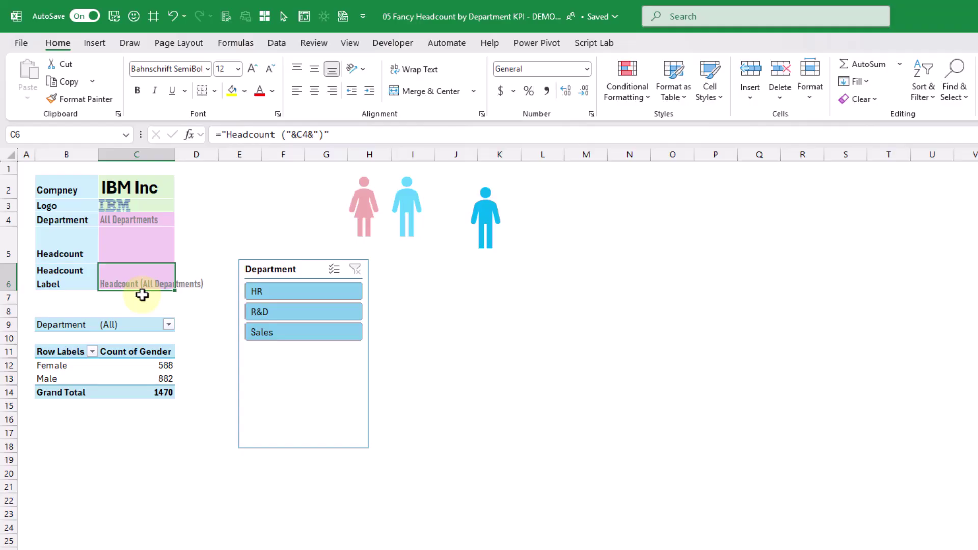
# - Link Headcount cell C5 to the PivotTable's grand total with =GETPIVOTDATA("Gender",$B$11)
pyautogui.click(137, 244)
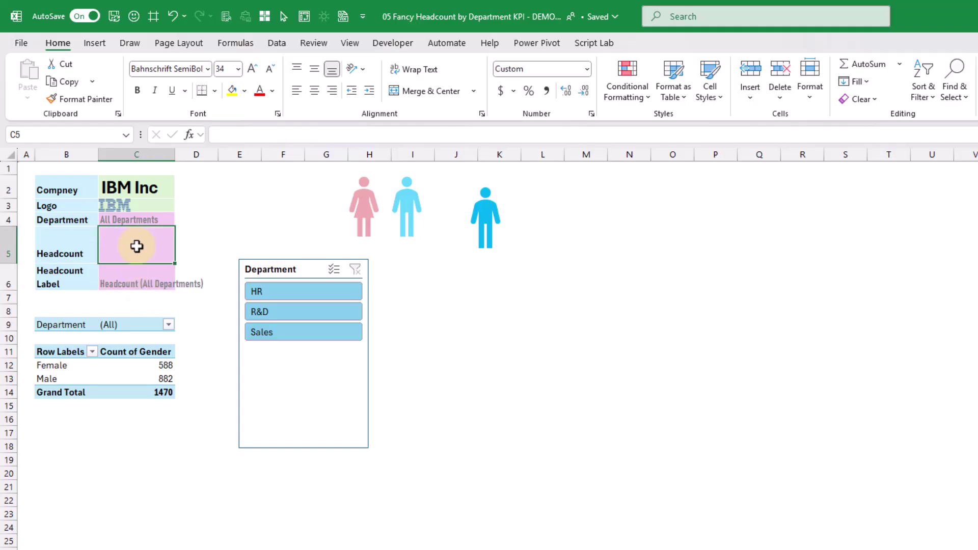
pyautogui.write('=')
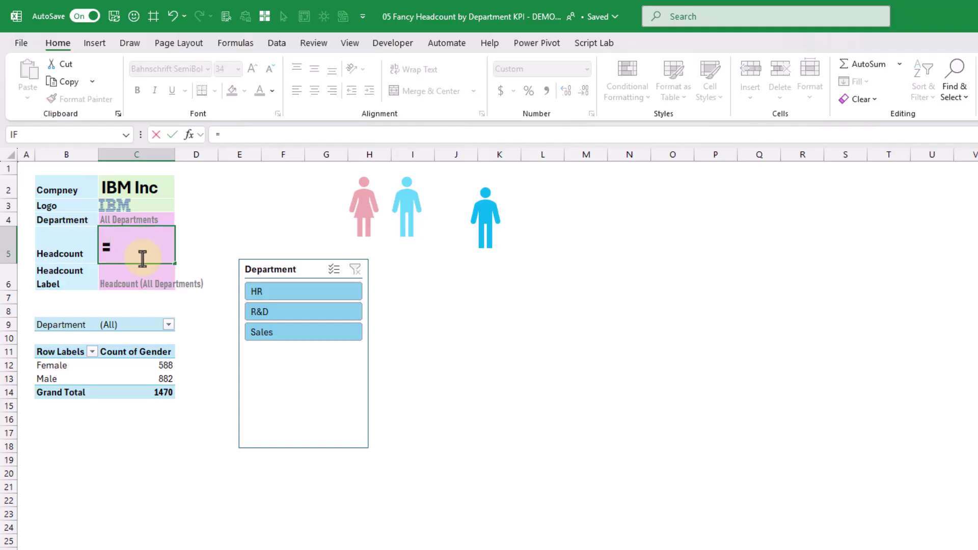
pyautogui.click(152, 392)
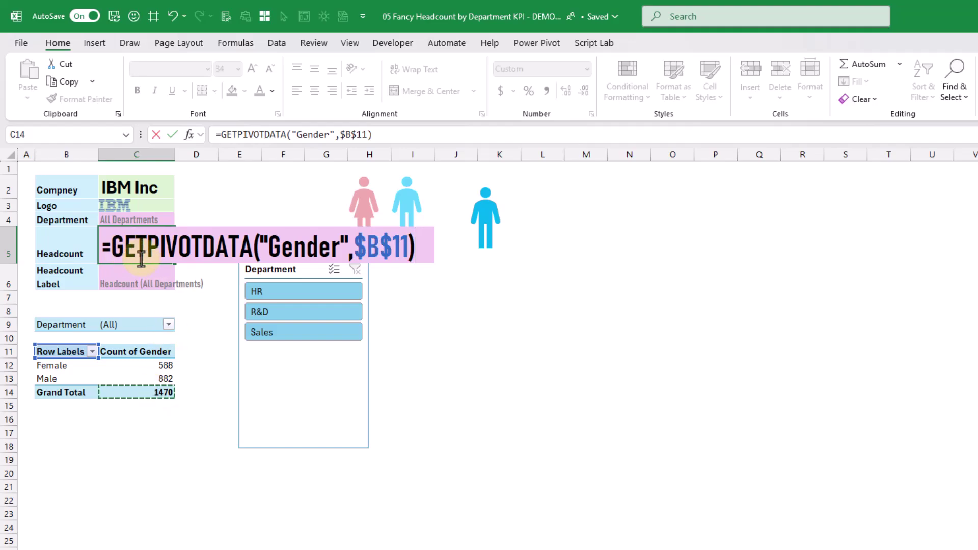
pyautogui.click(172, 135)
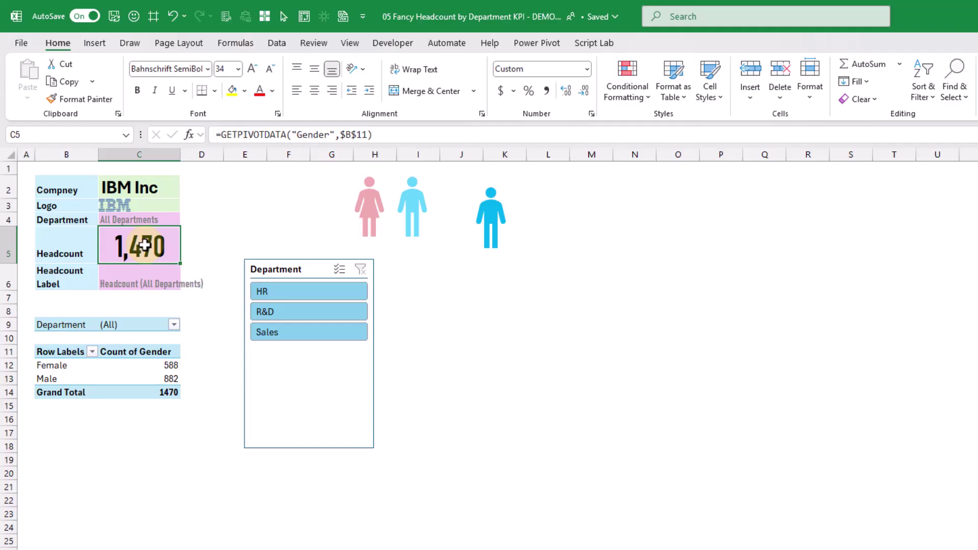
# - Move the Department slicer farther from the PivotTable and insert a Clustered Bar PivotChart of the gender counts beside the table
pyautogui.moveTo(275, 270); pyautogui.dragTo(484, 278)
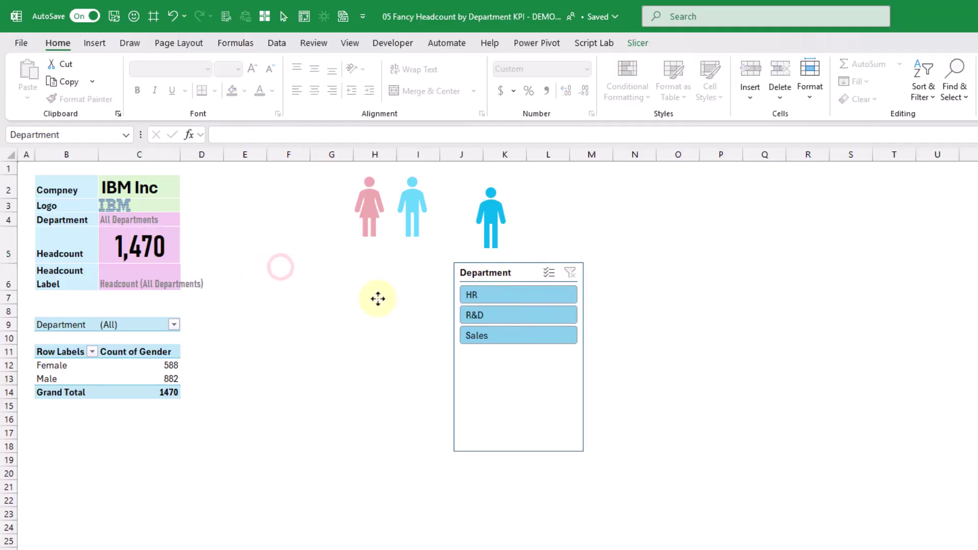
pyautogui.click(120, 365)
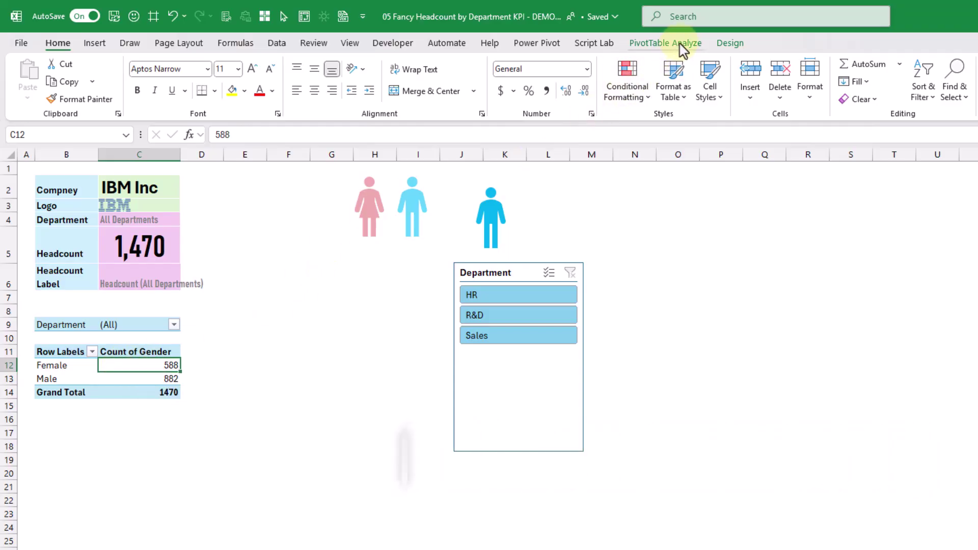
pyautogui.click(95, 43)
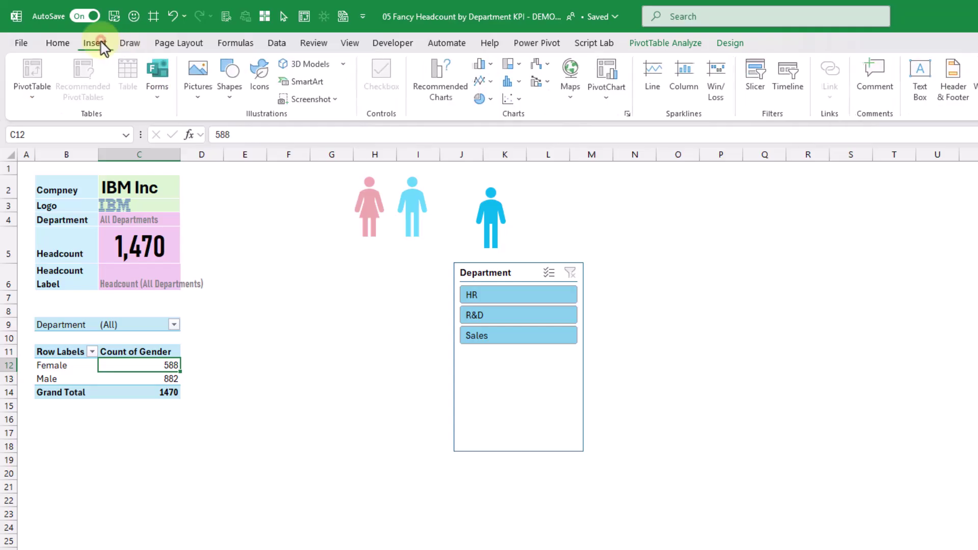
pyautogui.click(611, 97)
pyautogui.click(619, 118)
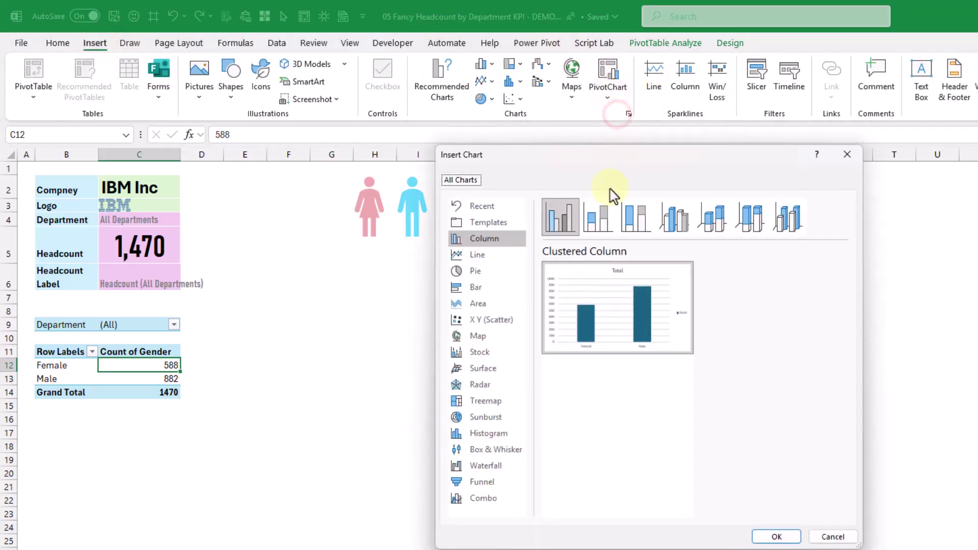
pyautogui.click(478, 287)
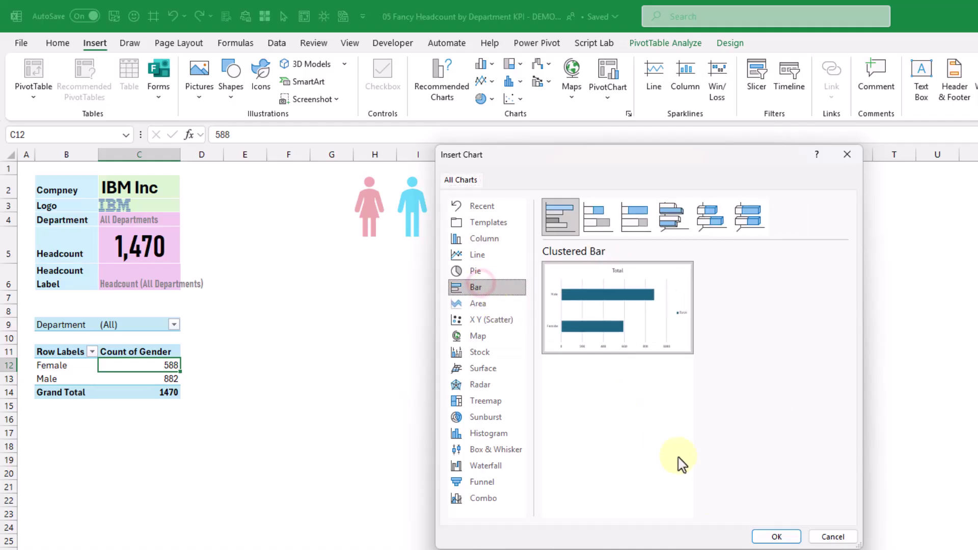
pyautogui.click(776, 536)
pyautogui.moveTo(622, 326); pyautogui.dragTo(498, 287)
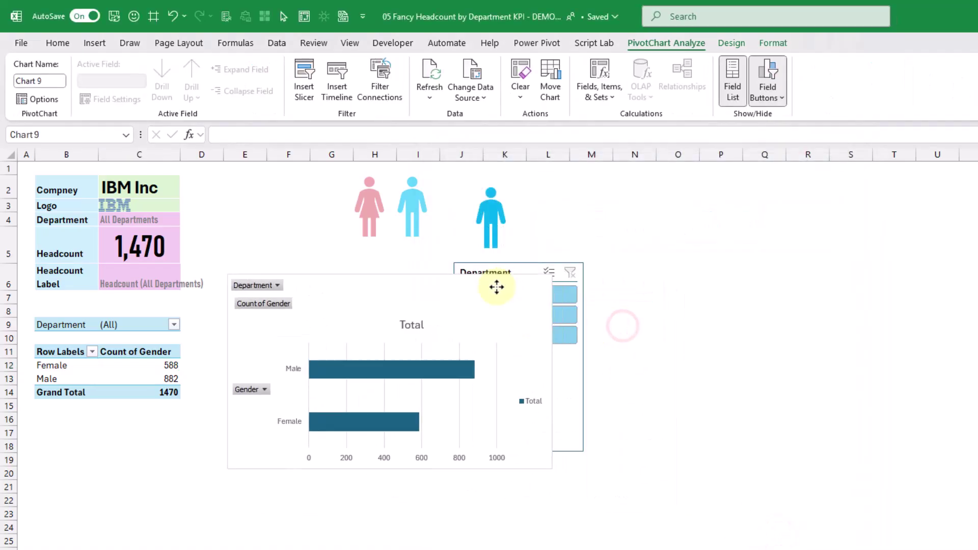
# - Copy the light blue male icon and use it as the Male bar's picture fill, set to Stack
pyautogui.click(390, 371)
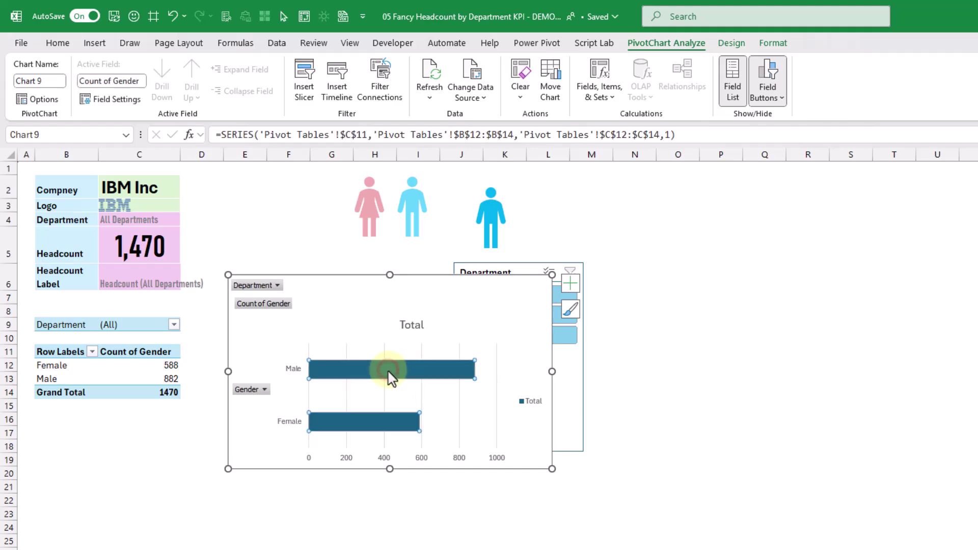
pyautogui.click(413, 201)
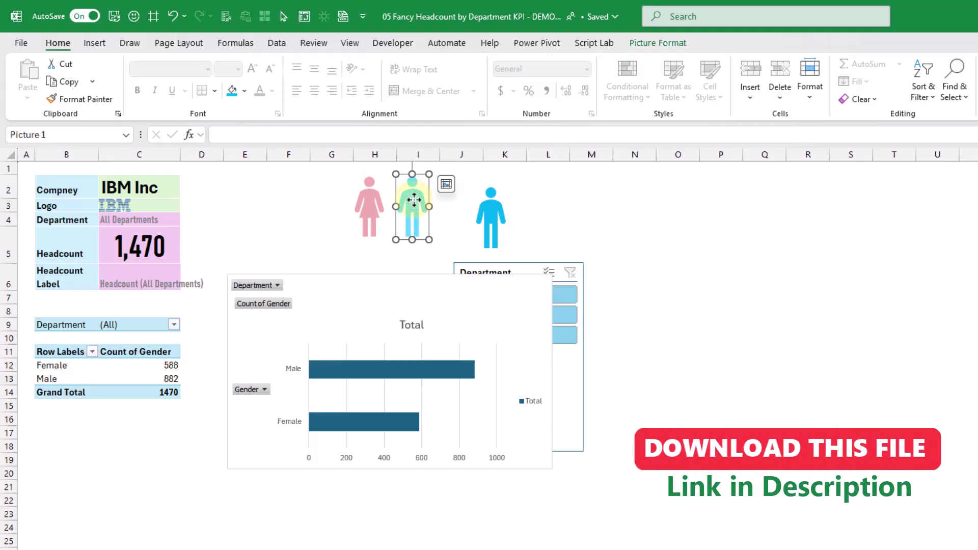
pyautogui.hotkey('ctrl', 'c')
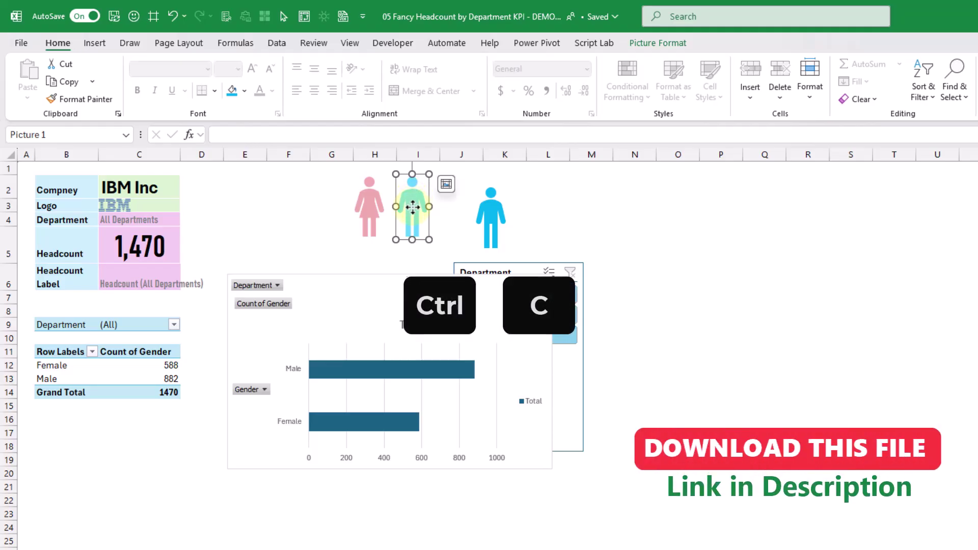
pyautogui.click(395, 371)
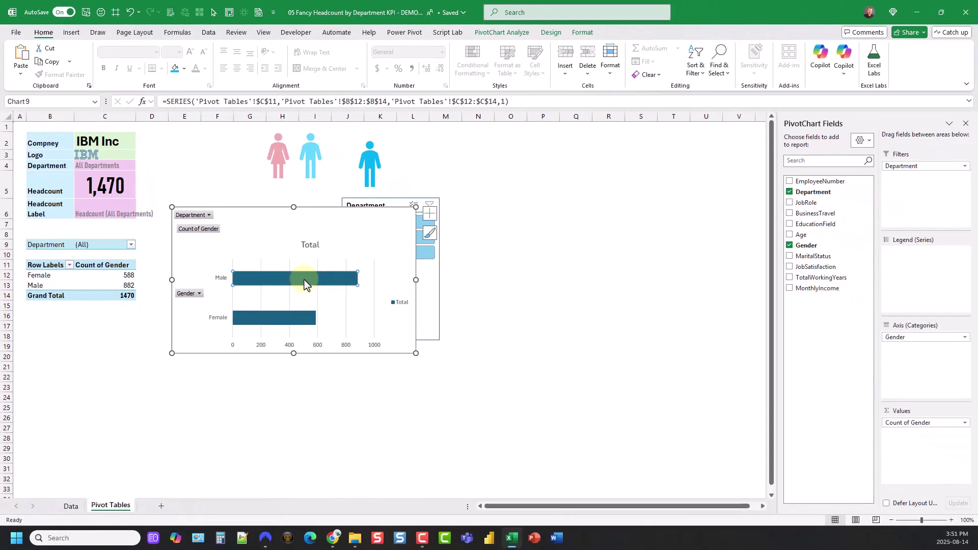
pyautogui.rightClick(404, 372)
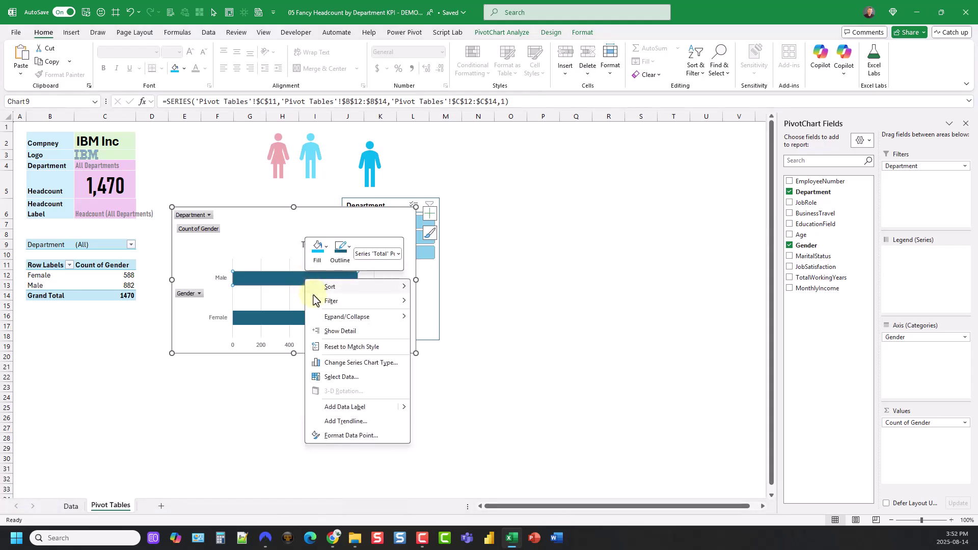
pyautogui.click(338, 436)
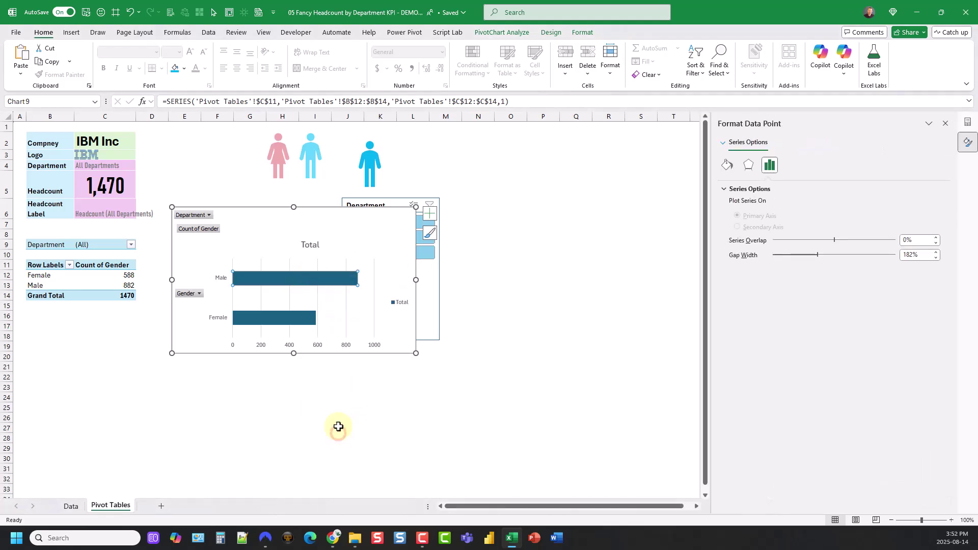
pyautogui.click(727, 165)
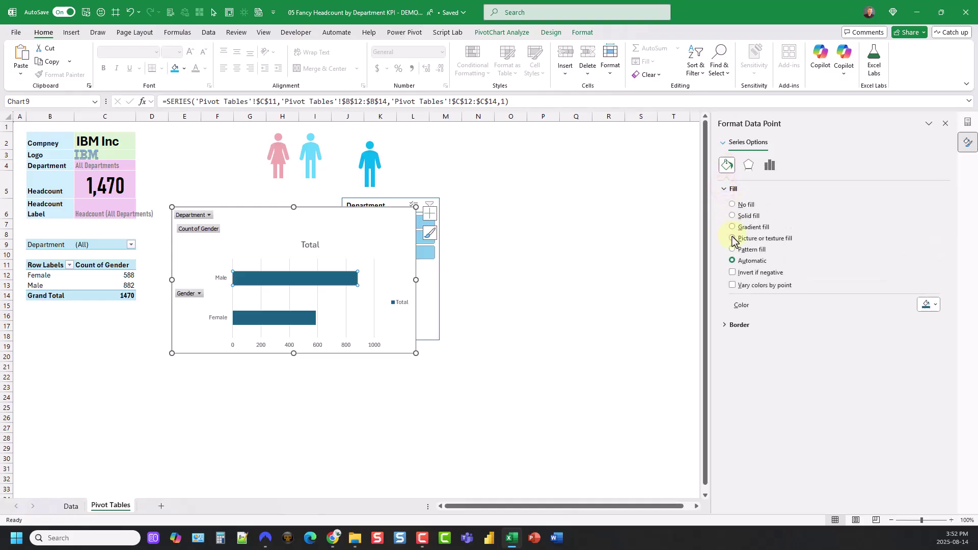
pyautogui.click(733, 238)
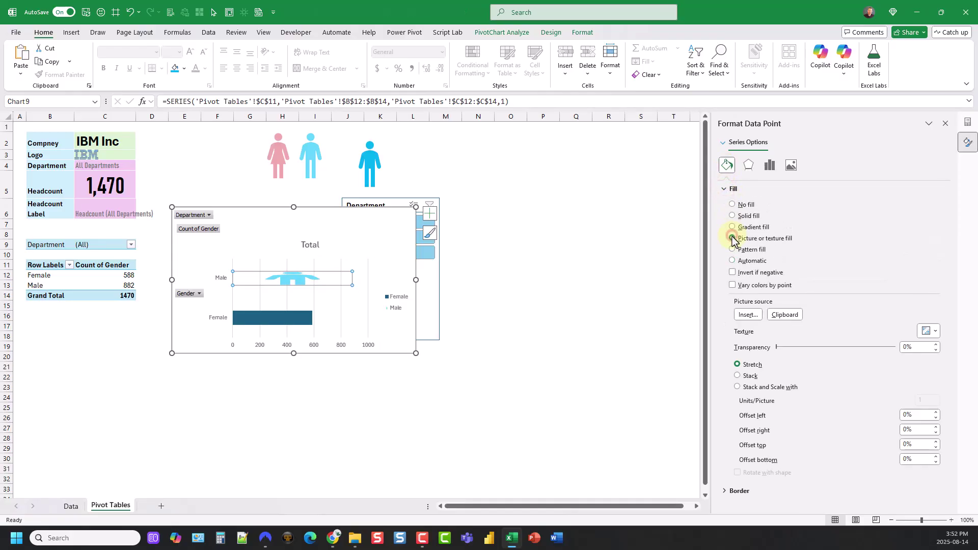
pyautogui.click(789, 315)
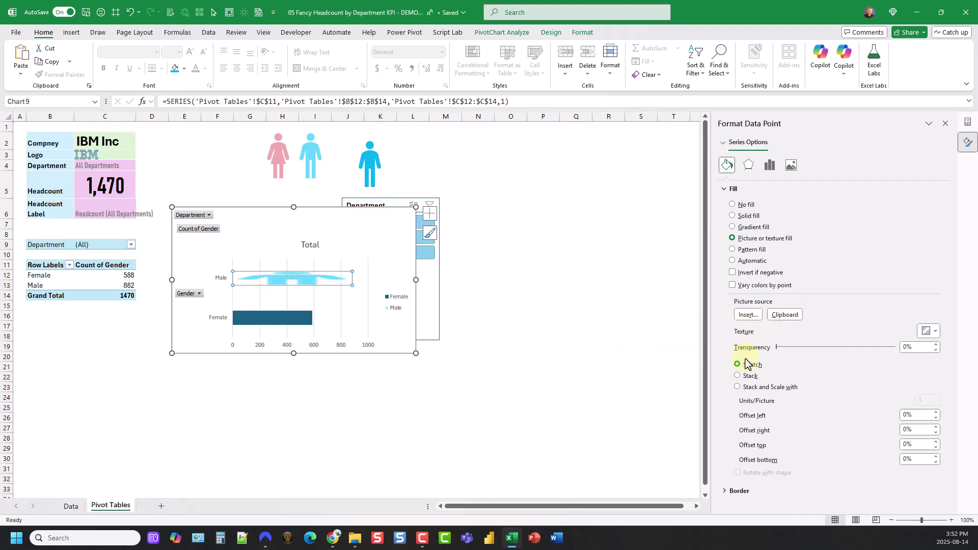
pyautogui.click(738, 376)
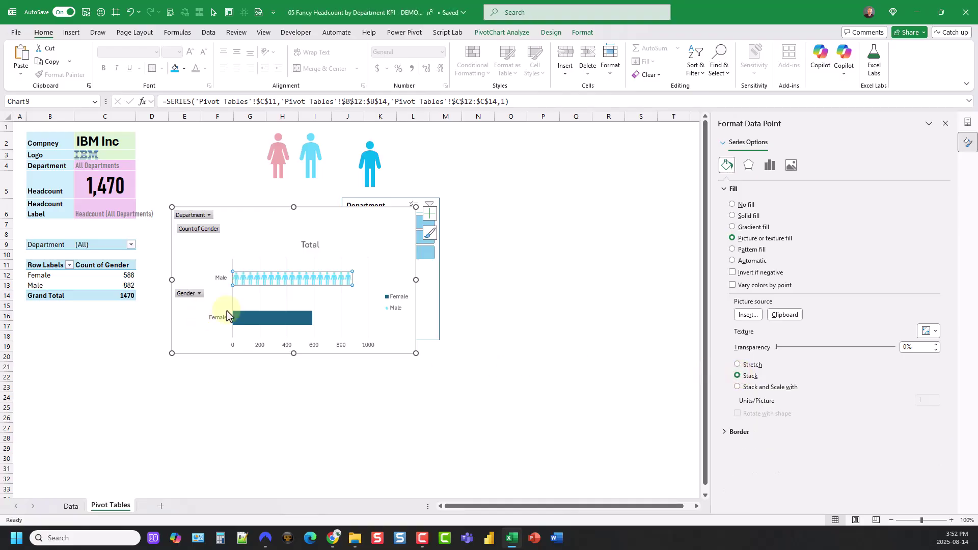
# - Copy the pink female icon and use it as the Female bar's picture fill, set to Stack
pyautogui.click(263, 319)
pyautogui.click(276, 147)
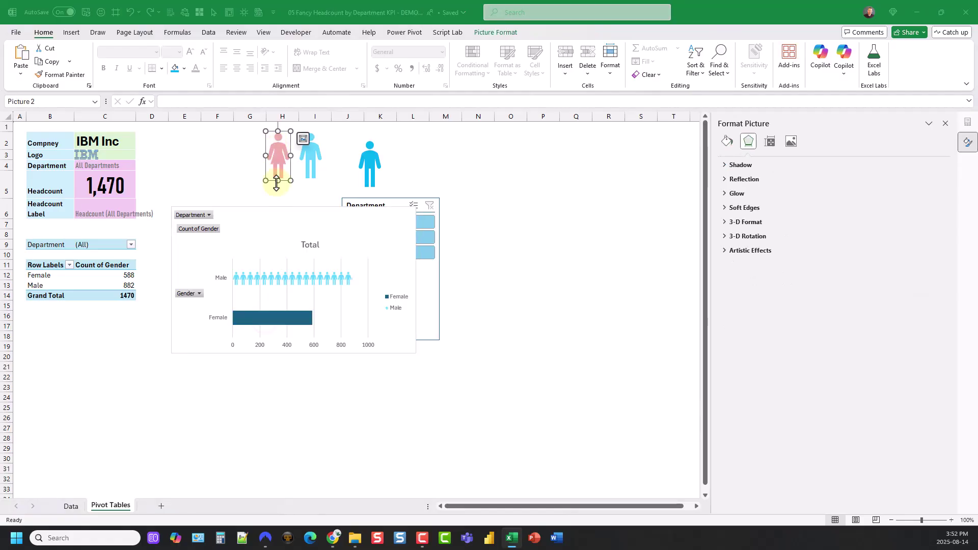
pyautogui.click(274, 319)
pyautogui.rightClick(274, 321)
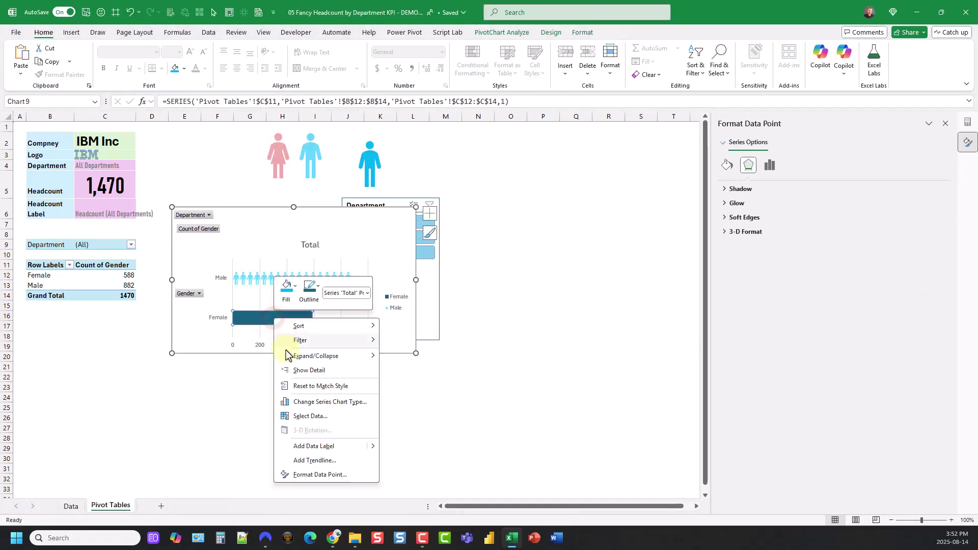
pyautogui.click(317, 474)
pyautogui.click(727, 164)
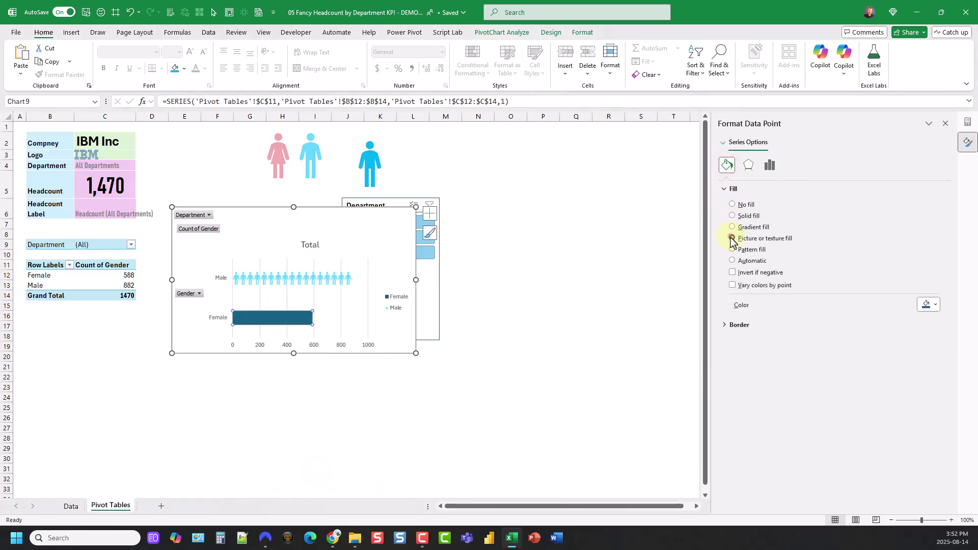
pyautogui.click(733, 238)
pyautogui.click(785, 315)
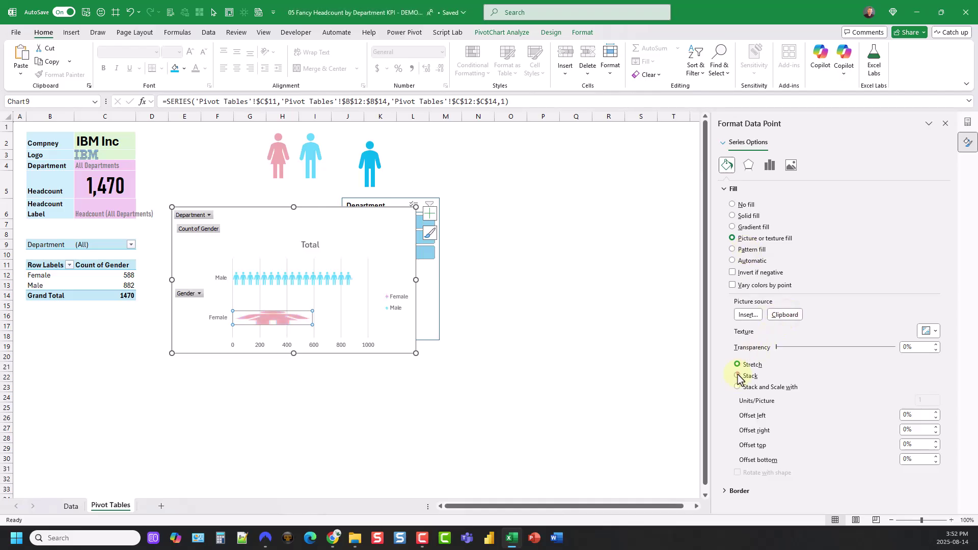
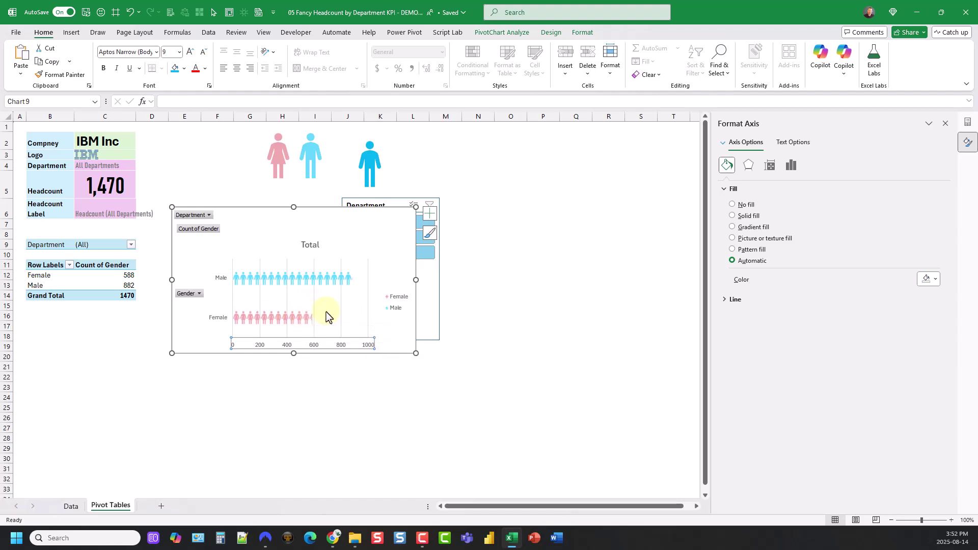
# - Fix the PivotChart's horizontal value axis bounds at a minimum of 0 and a maximum of 1000
pyautogui.rightClick(316, 345)
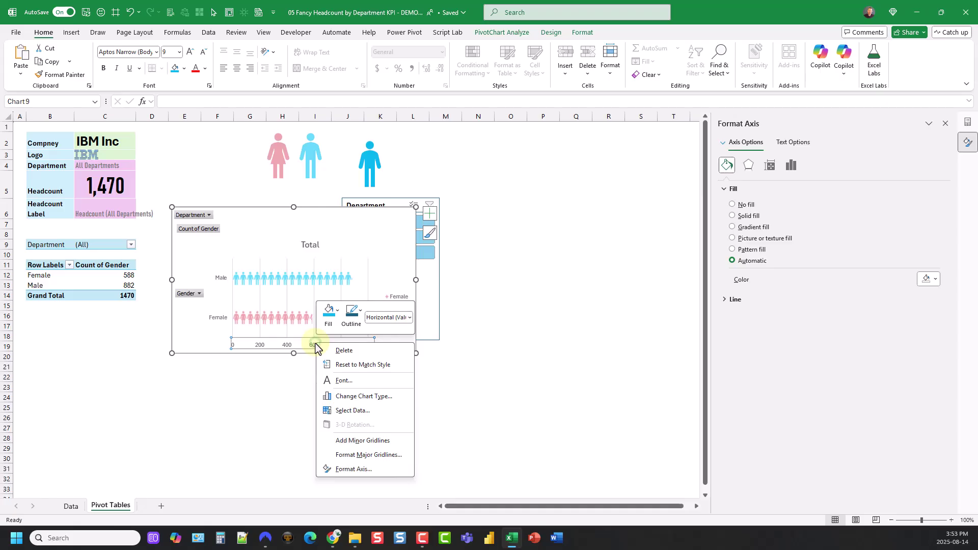
pyautogui.click(354, 470)
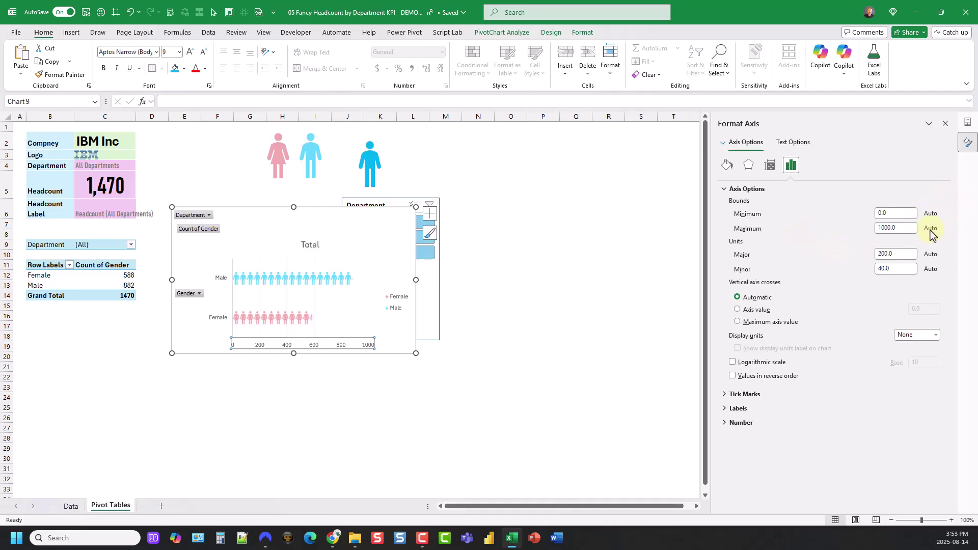
pyautogui.click(902, 213)
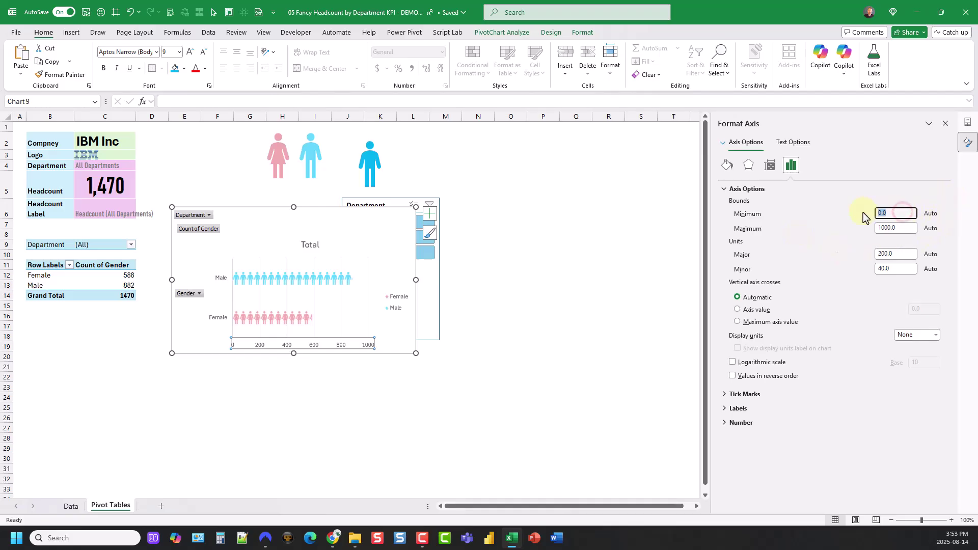
pyautogui.press('Return')
pyautogui.click(895, 227)
pyautogui.write('1000')
pyautogui.press('Return')
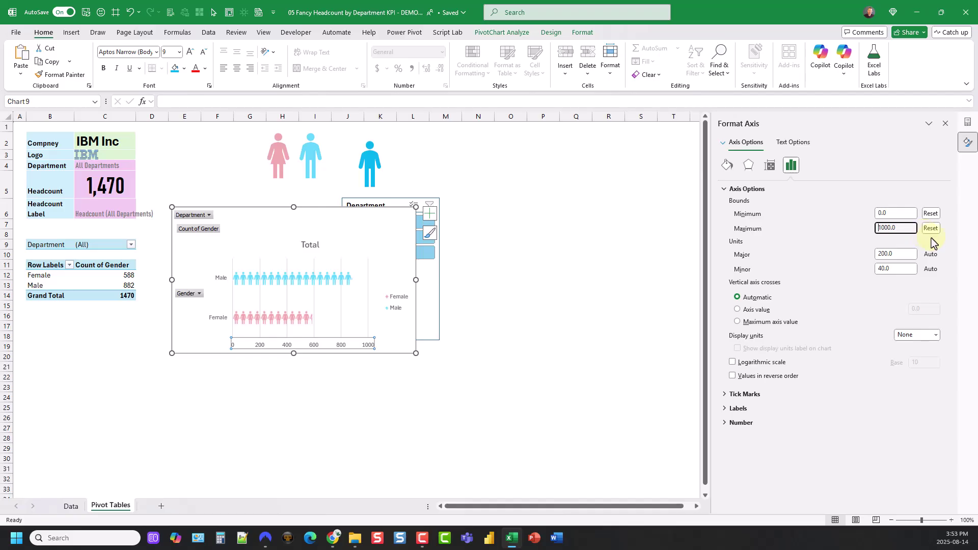
# - Delete the major gridlines, the legend and the horizontal value axis from the PivotChart
pyautogui.click(368, 294)
pyautogui.click(341, 298)
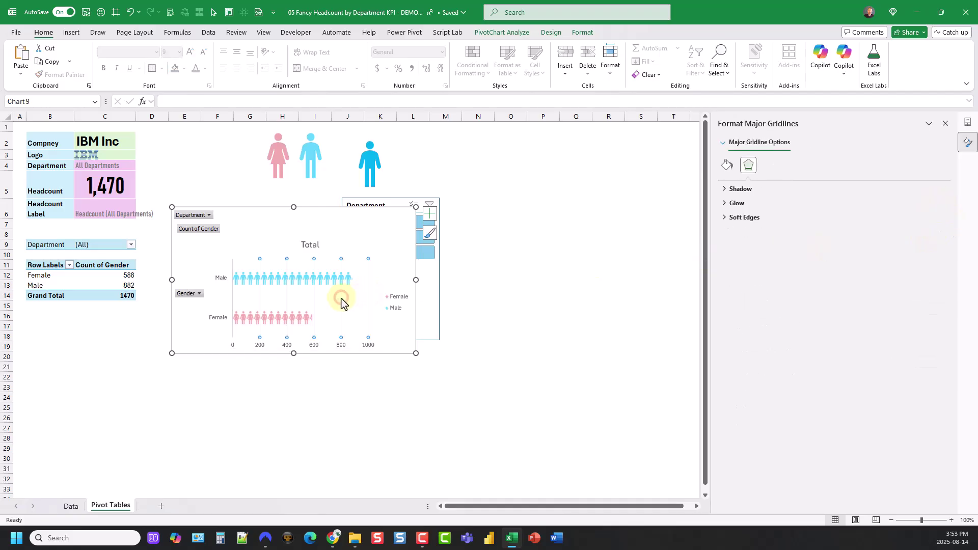
pyautogui.press('Delete')
pyautogui.click(395, 298)
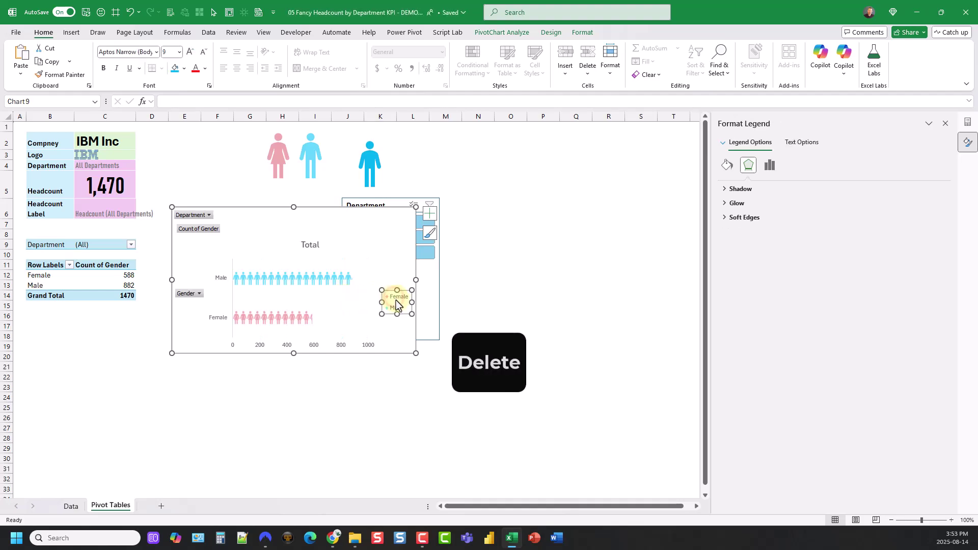
pyautogui.press('Delete')
pyautogui.click(368, 345)
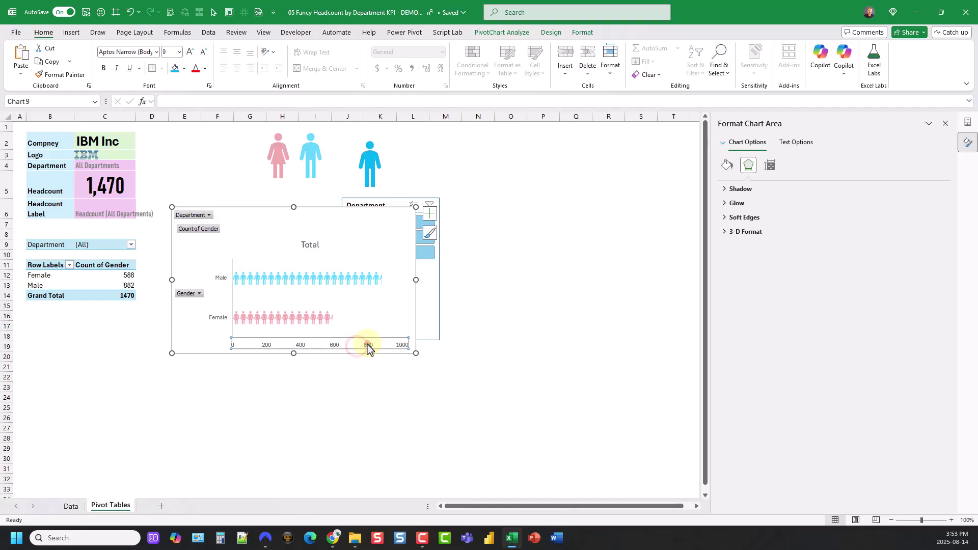
pyautogui.press('Delete')
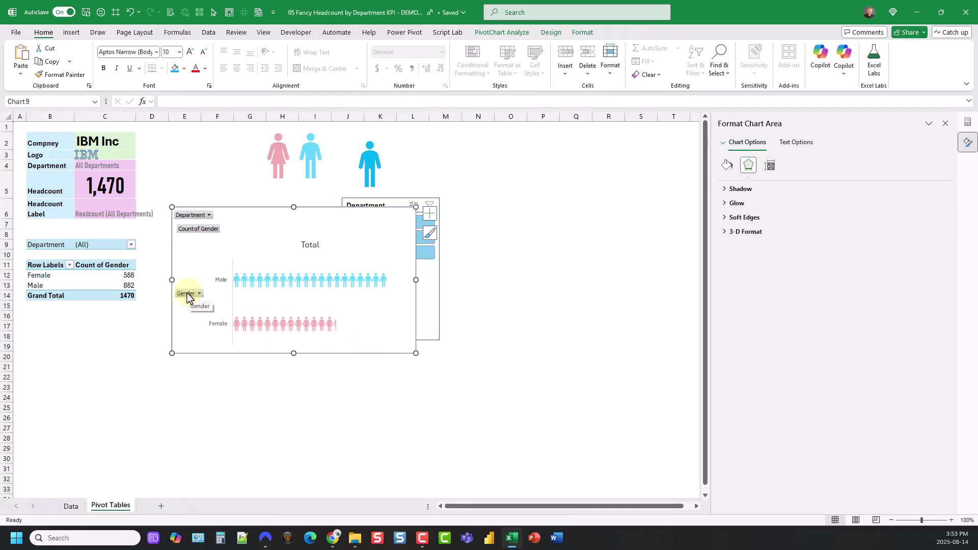
# - Hide all field buttons on the PivotChart and delete its gender axis labels and chart title
pyautogui.click(188, 294)
pyautogui.rightClick(191, 296)
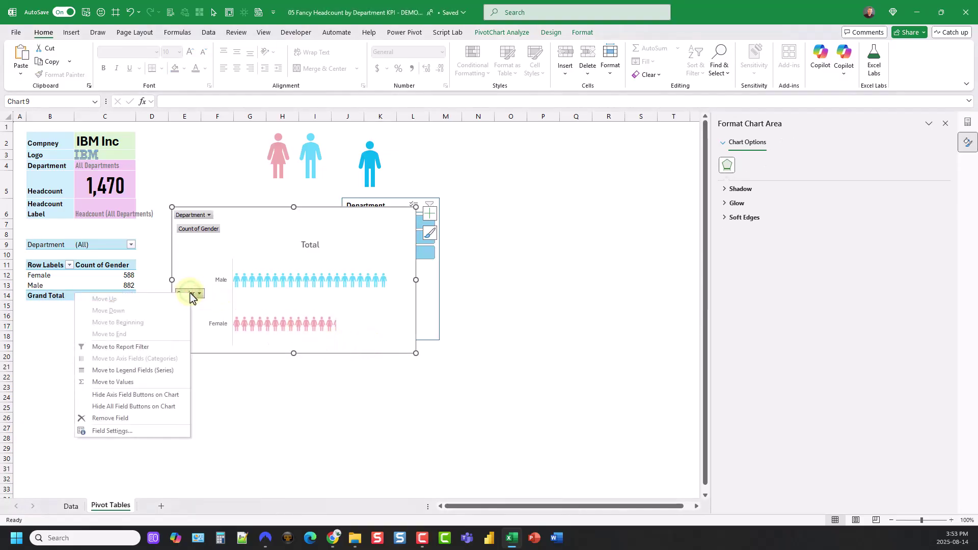
pyautogui.click(130, 407)
pyautogui.click(188, 260)
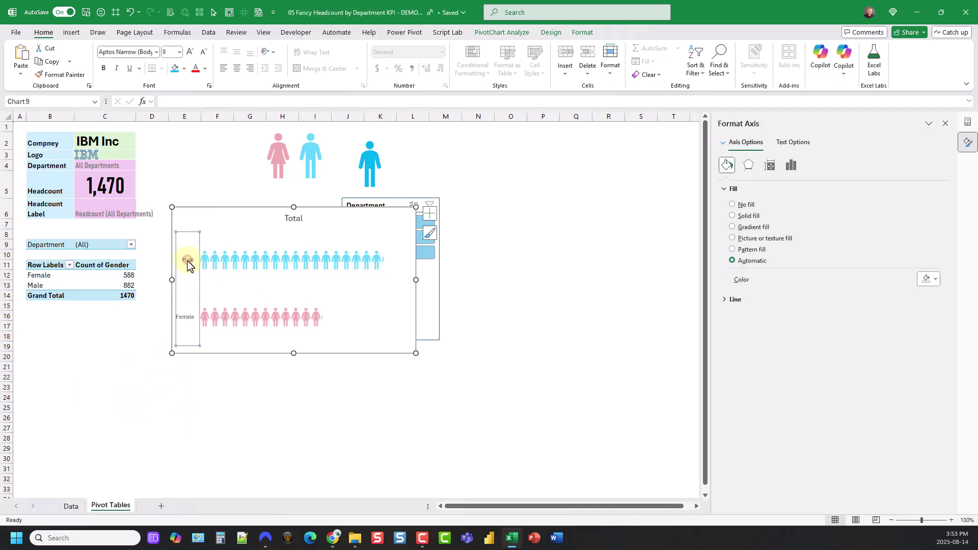
pyautogui.press('Delete')
pyautogui.click(298, 220)
pyautogui.press('Delete')
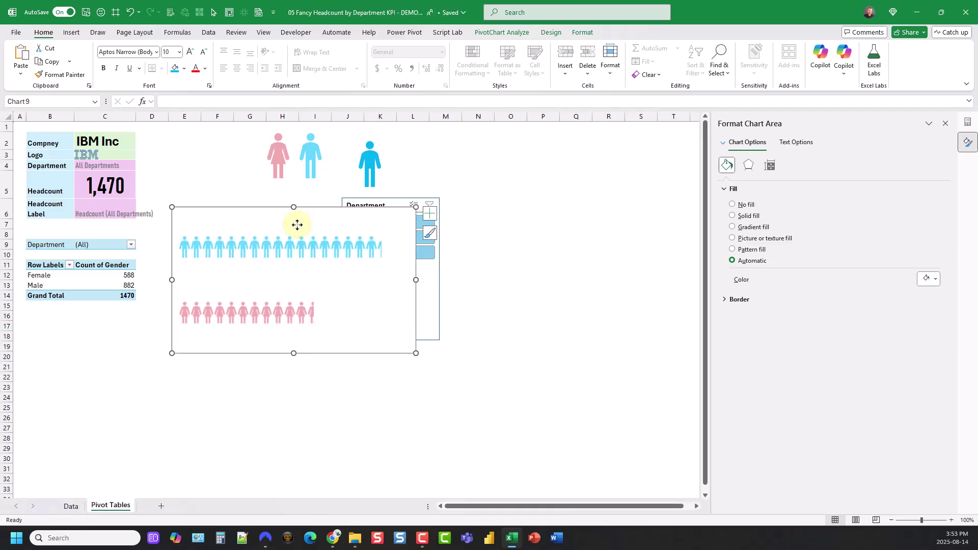
# - Shrink the PivotChart to a compact size that clears the Department slicer and set the series gap width to 50%
pyautogui.moveTo(415, 353); pyautogui.dragTo(312, 281)
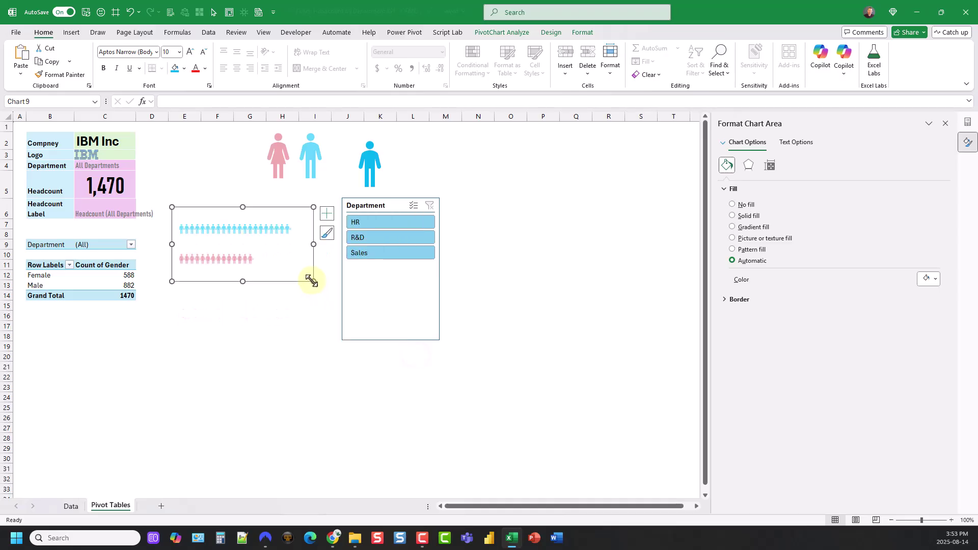
pyautogui.click(247, 257)
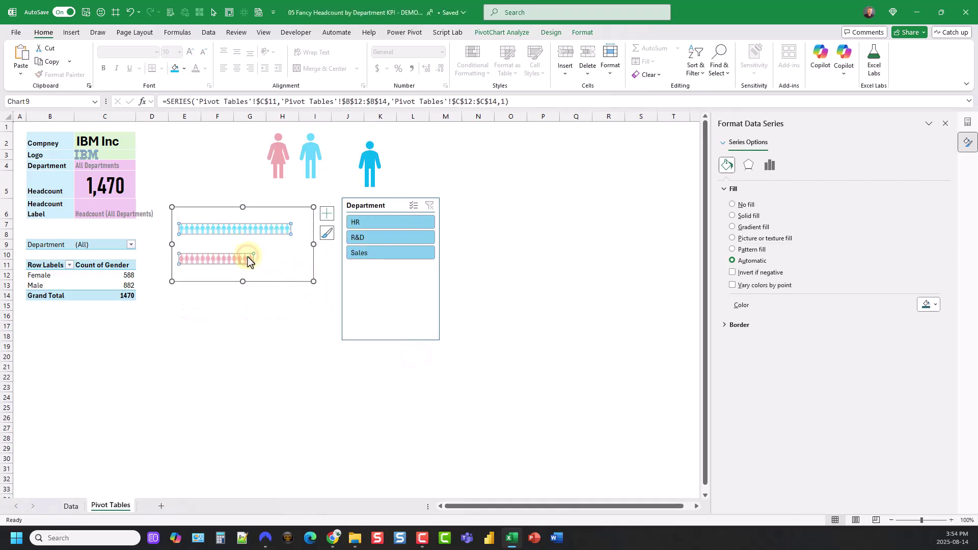
pyautogui.rightClick(248, 257)
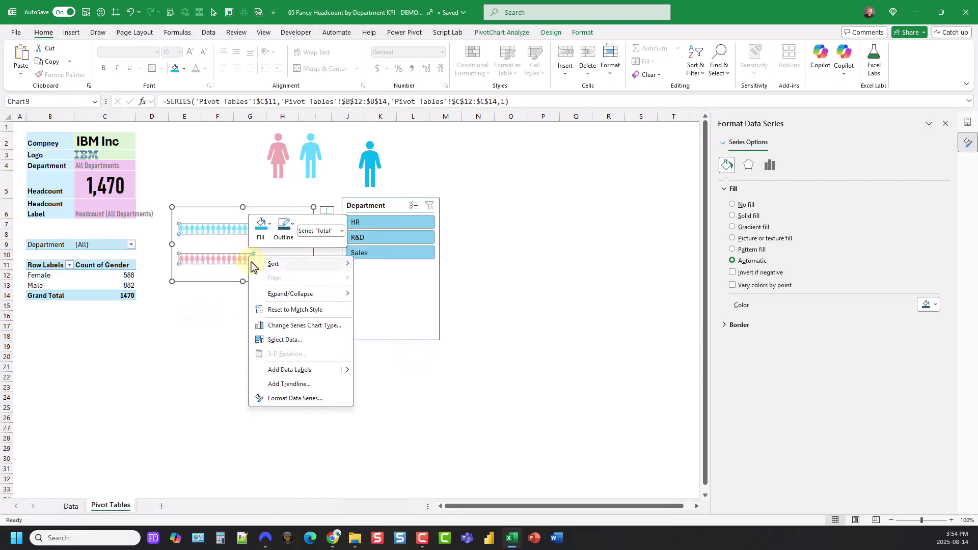
pyautogui.click(287, 399)
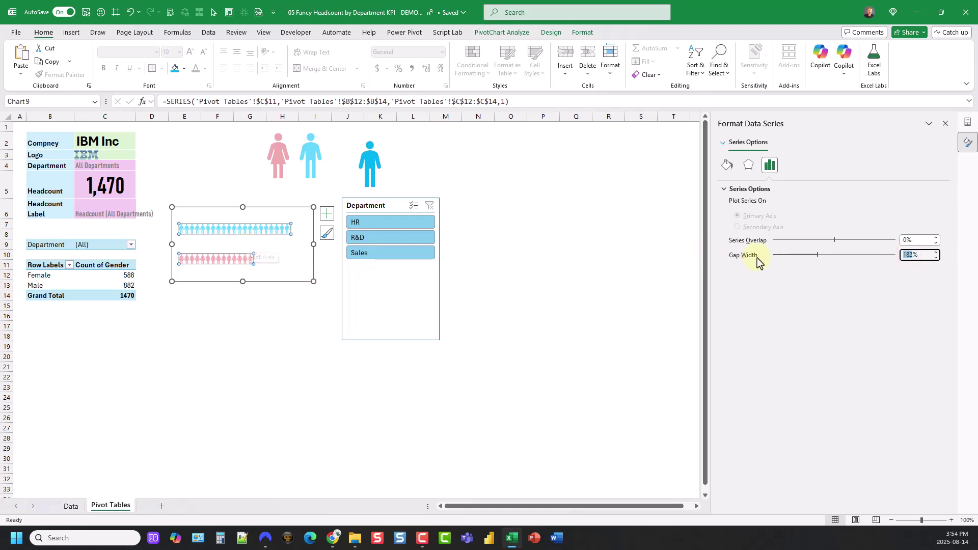
pyautogui.write('50')
pyautogui.press('Return')
pyautogui.moveTo(245, 283); pyautogui.dragTo(244, 260)
# - Enlarge the plot area at two opposite corners so the icon bars fill the whole chart area
pyautogui.click(189, 228)
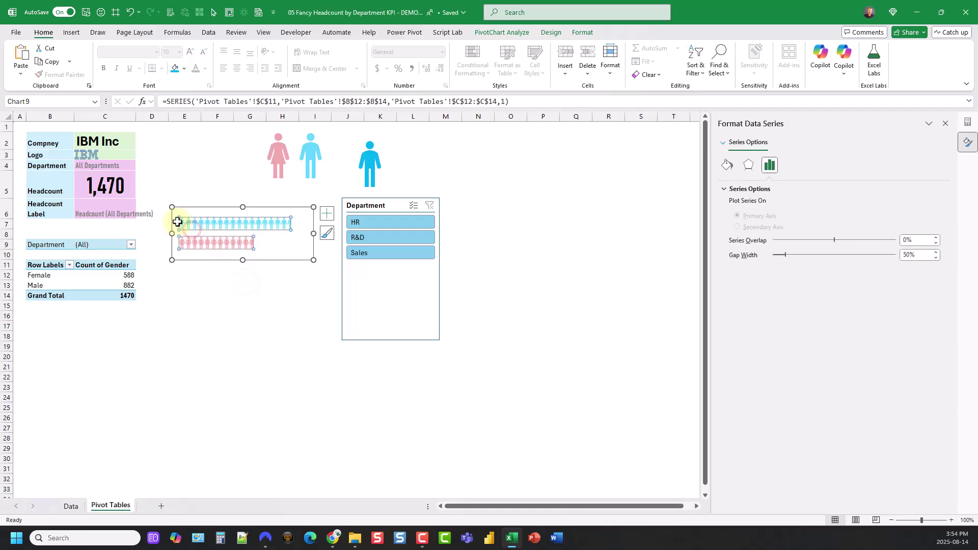
pyautogui.click(189, 214)
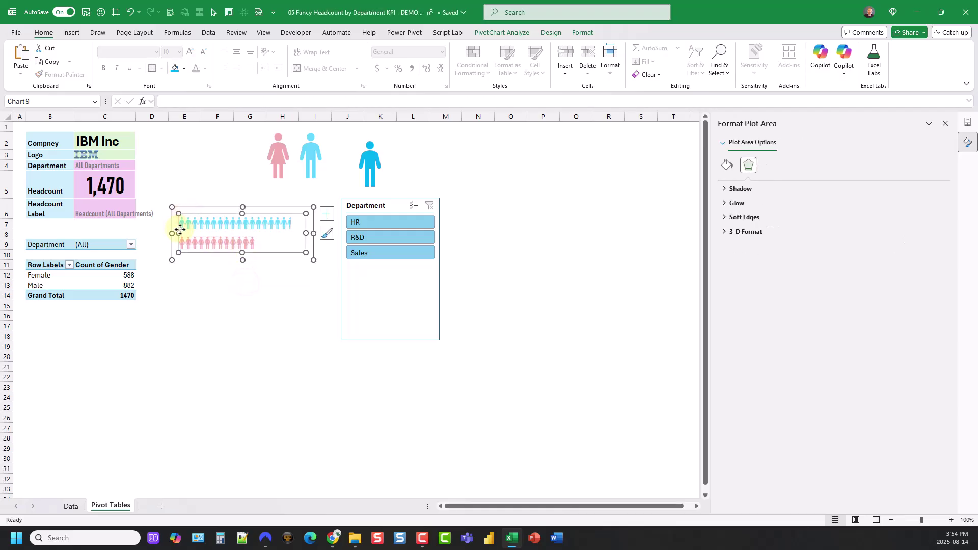
pyautogui.moveTo(179, 213); pyautogui.dragTo(173, 208)
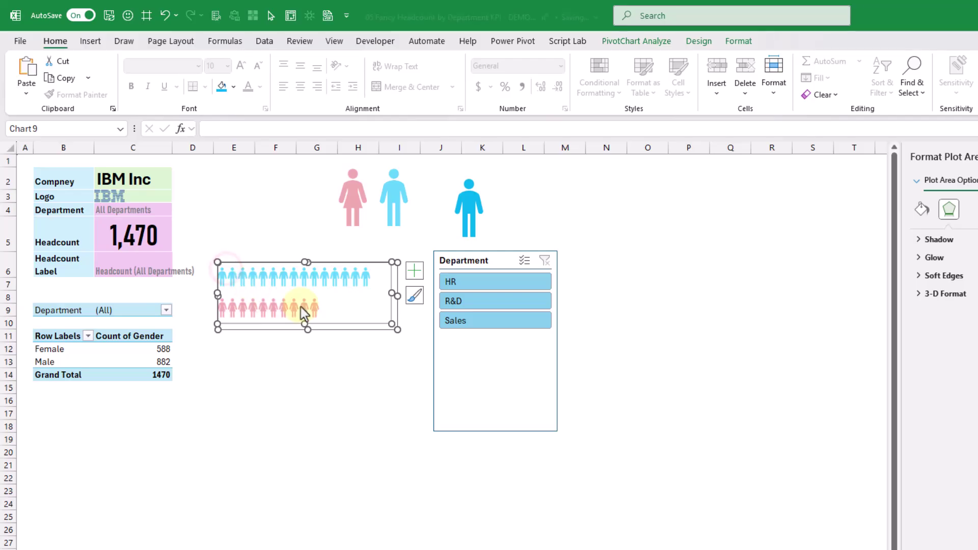
pyautogui.moveTo(392, 325); pyautogui.dragTo(404, 338)
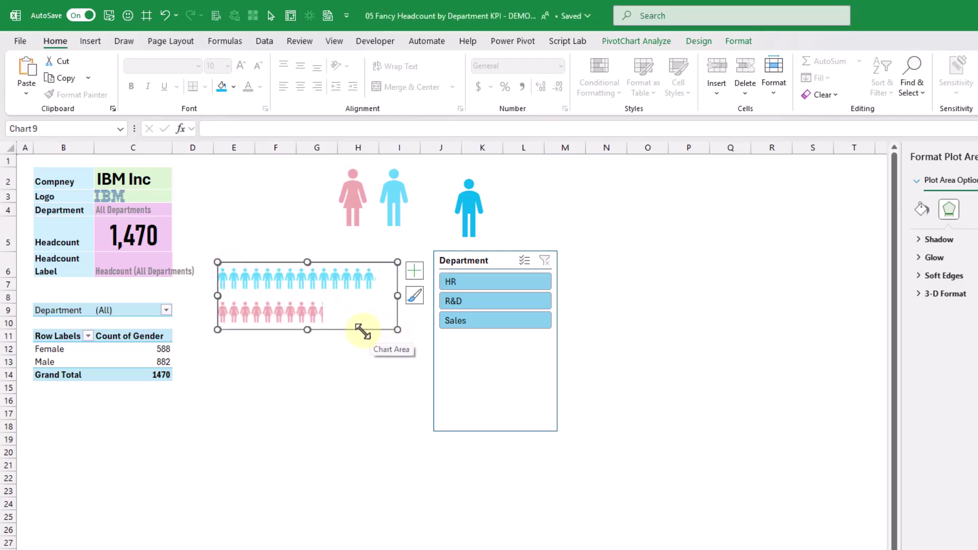
# - Remove the outline from the PivotChart's chart area
pyautogui.click(362, 334)
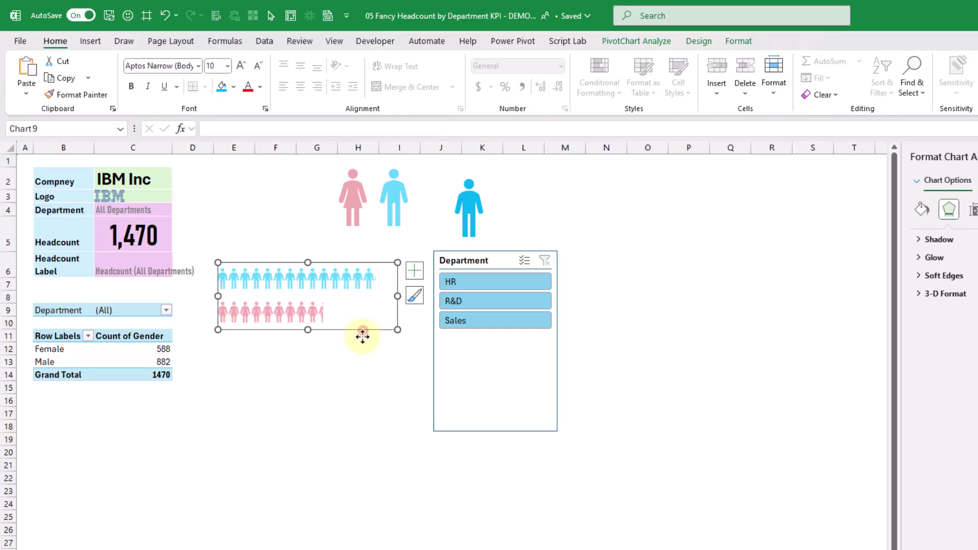
pyautogui.click(745, 42)
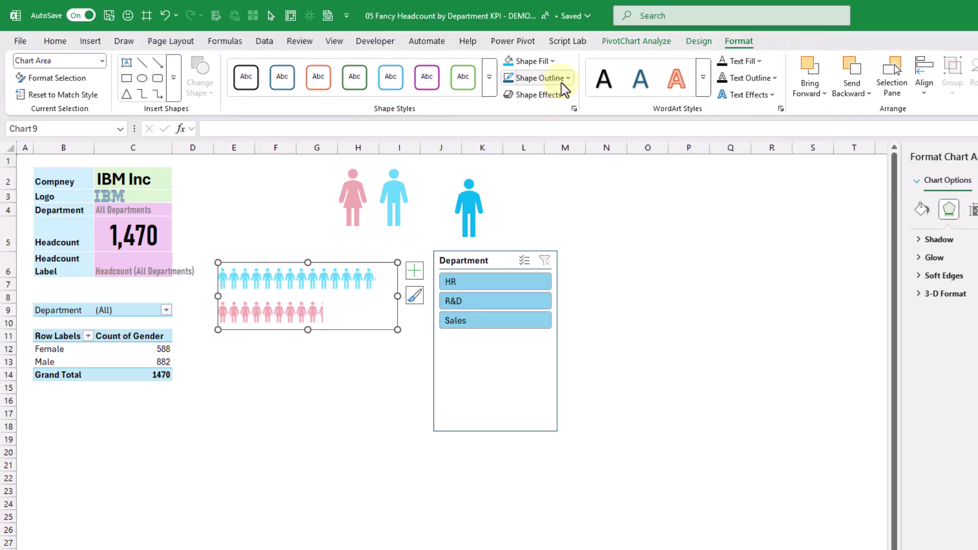
pyautogui.click(568, 79)
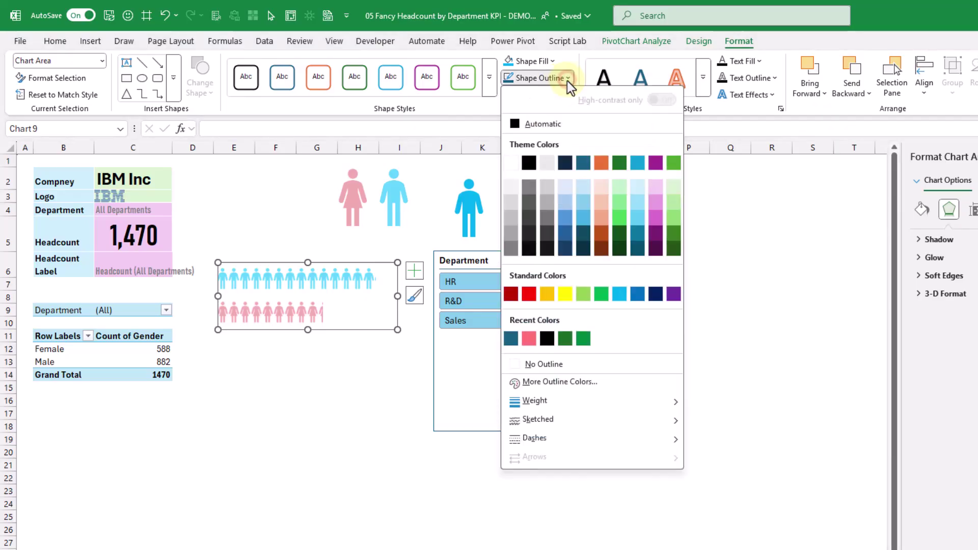
pyautogui.click(543, 363)
pyautogui.click(347, 387)
# - Make the PivotChart slightly smaller and move it down to about rows 11 to 14 beside the PivotTable
pyautogui.click(337, 326)
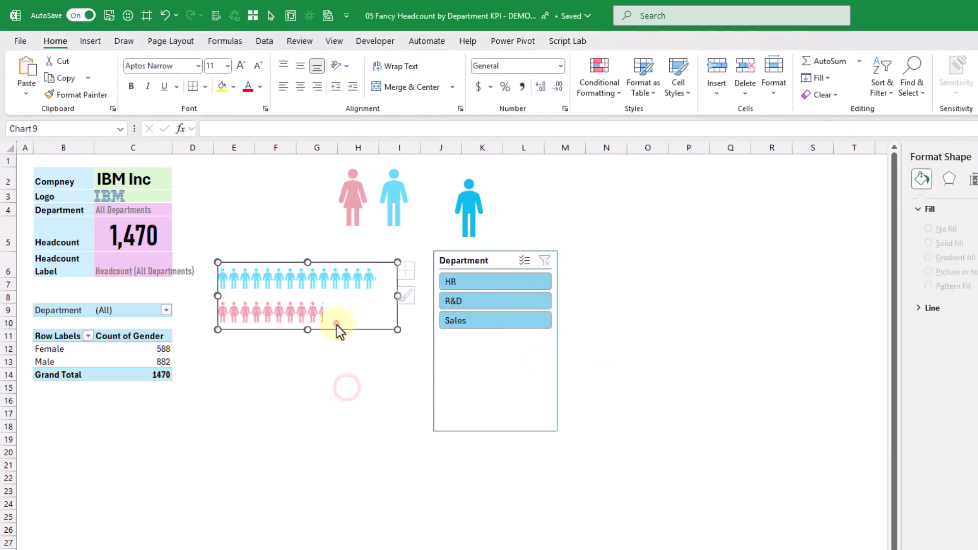
pyautogui.moveTo(397, 329); pyautogui.dragTo(388, 315)
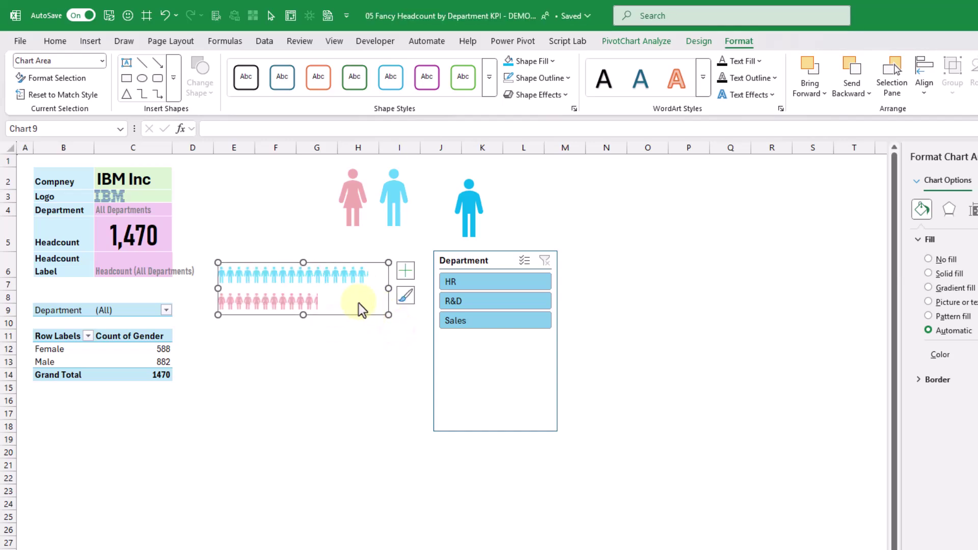
pyautogui.click(351, 314)
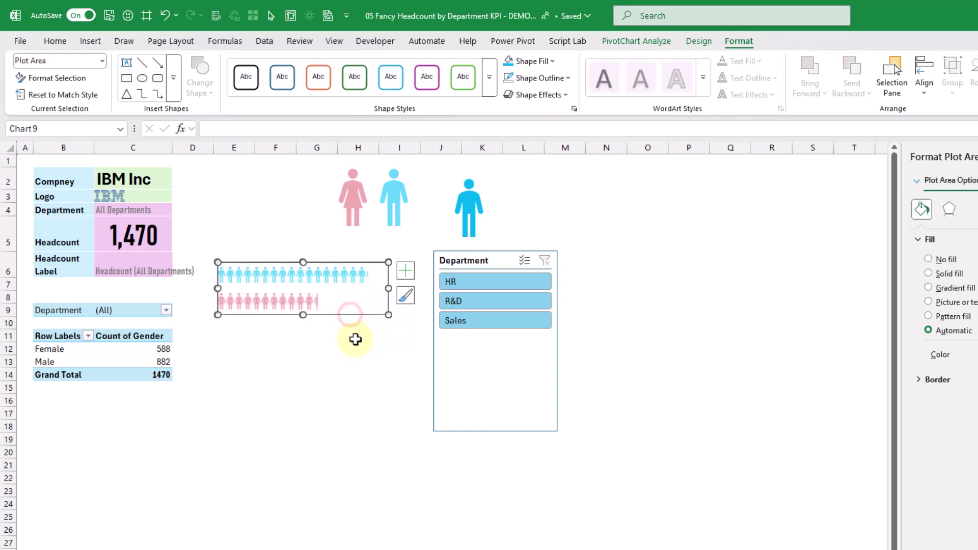
pyautogui.click(356, 340)
pyautogui.click(343, 312)
pyautogui.moveTo(343, 314); pyautogui.dragTo(358, 378)
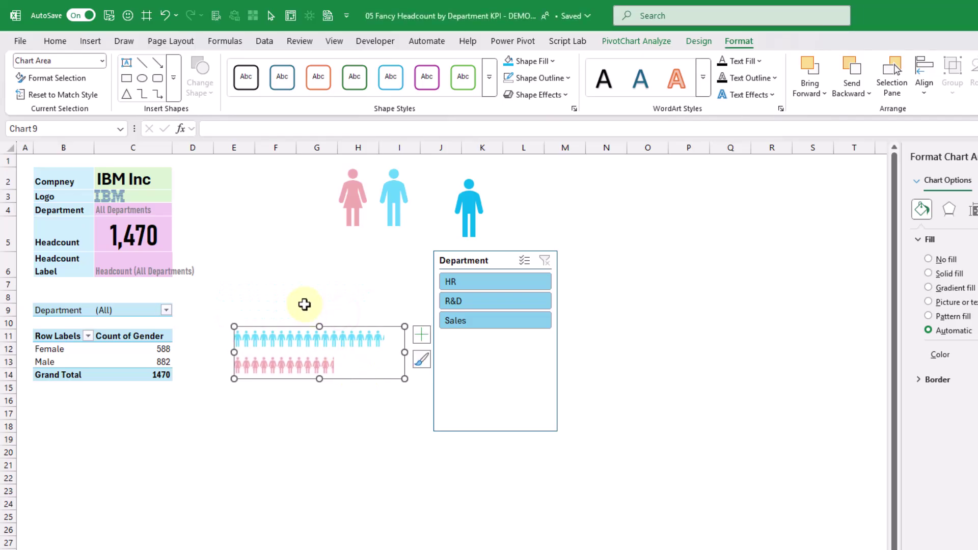
# - Draw a text box above the icon chart and link it to the company name cell with =$C$2
pyautogui.click(92, 40)
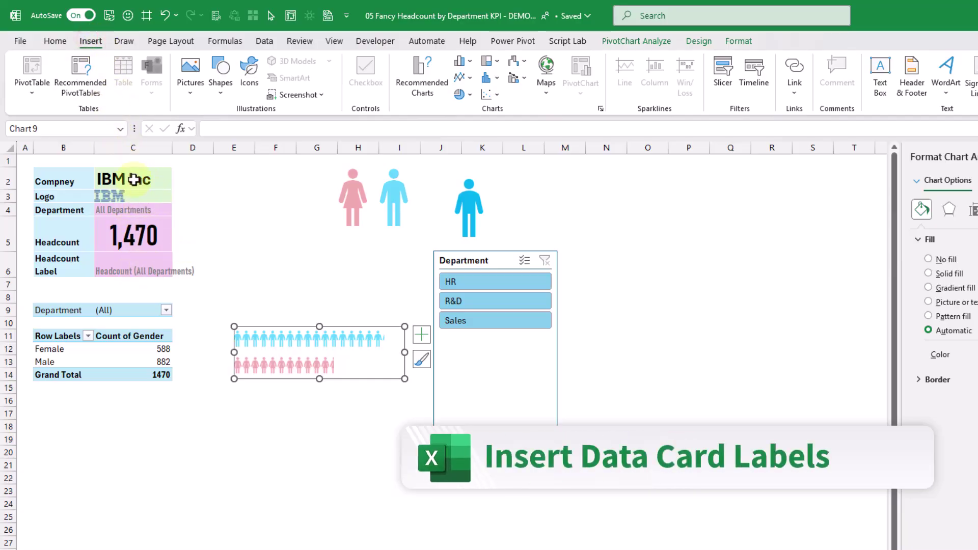
pyautogui.click(96, 42)
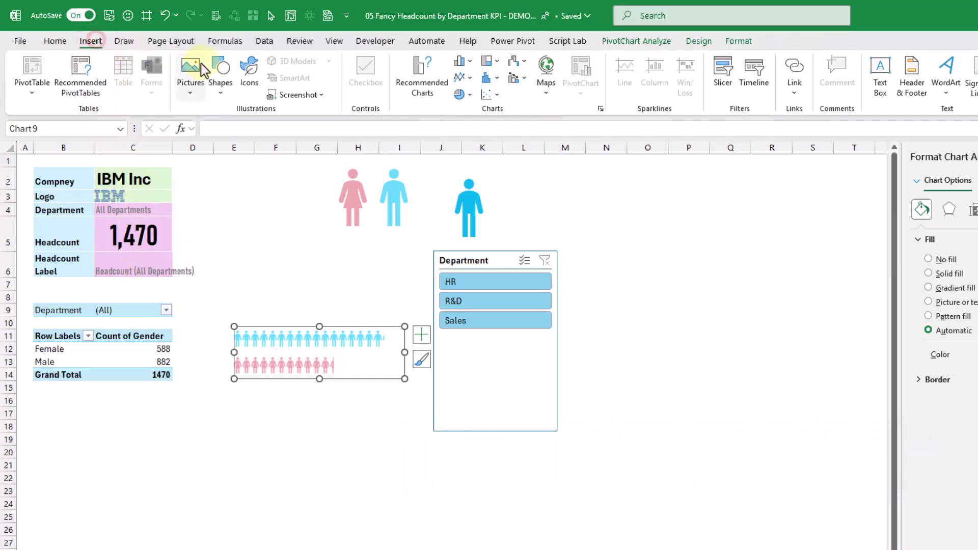
pyautogui.click(220, 94)
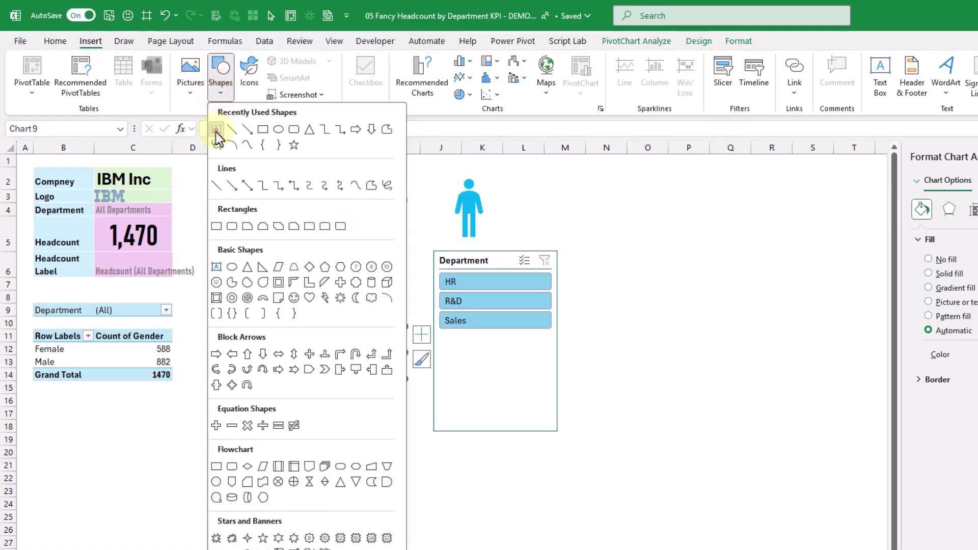
pyautogui.click(216, 129)
pyautogui.moveTo(243, 266); pyautogui.dragTo(345, 297)
pyautogui.click(235, 129)
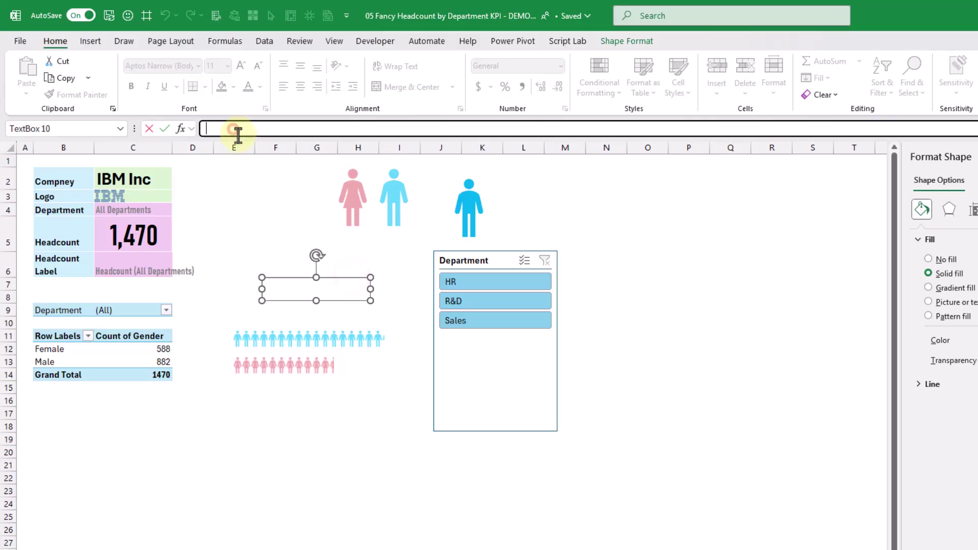
pyautogui.write('=')
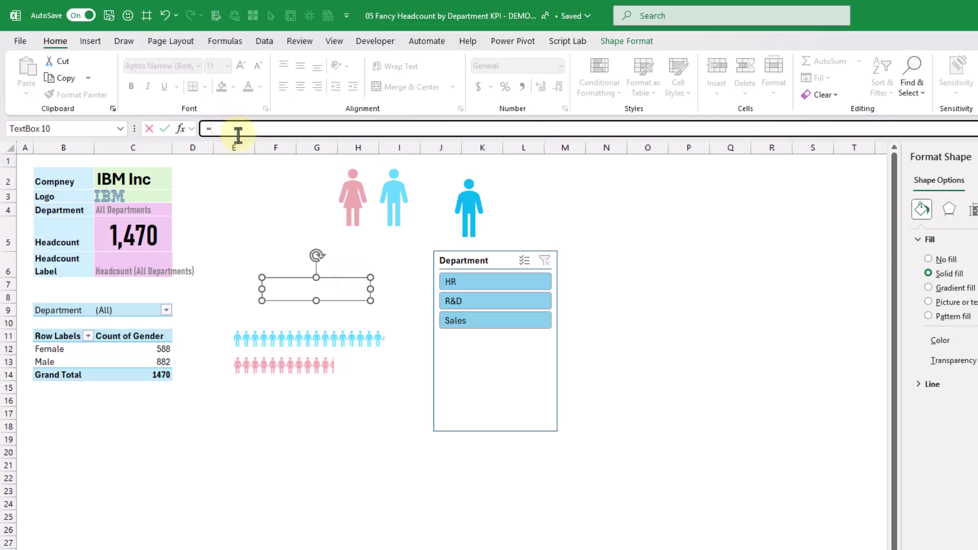
pyautogui.click(115, 181)
pyautogui.click(164, 128)
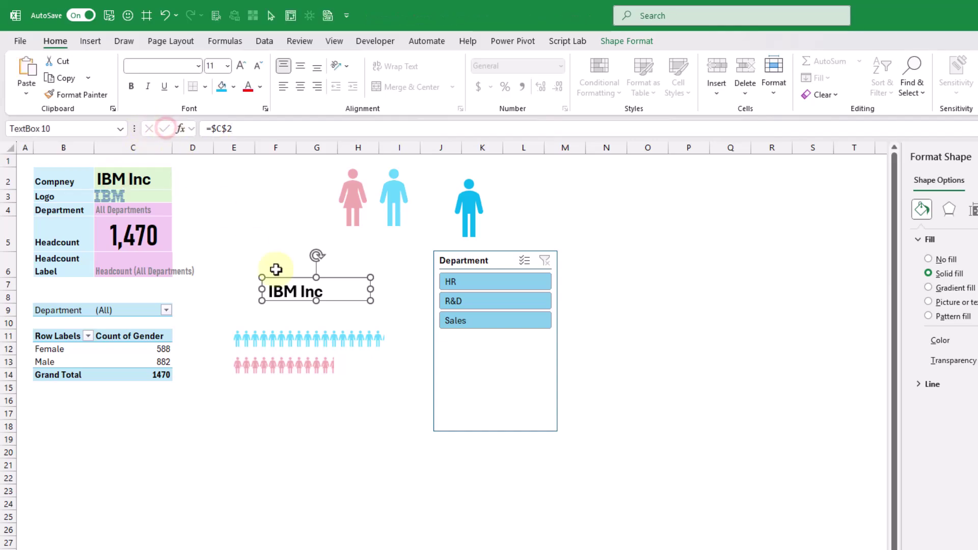
# - Create a linked picture reference of the logo cell C3 and place it beside the company name text box
pyautogui.click(140, 195)
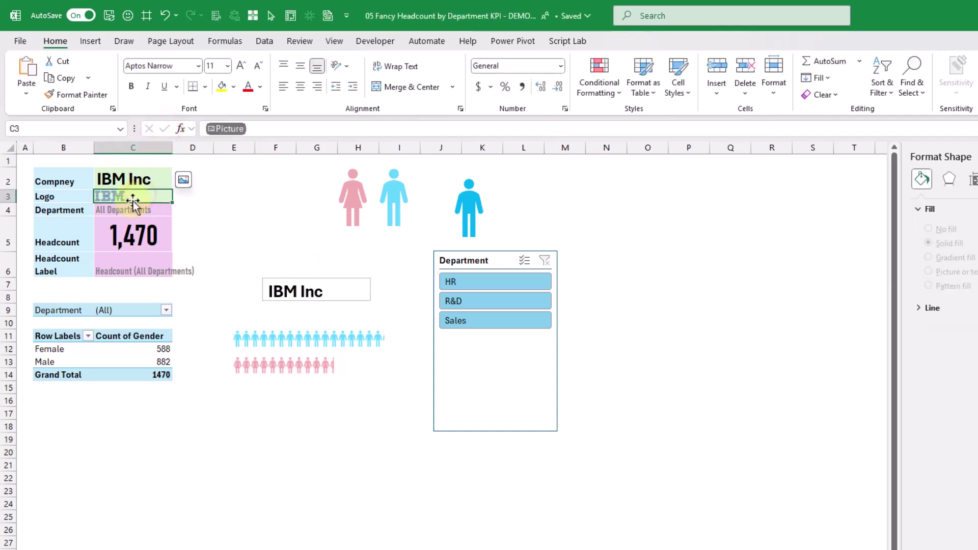
pyautogui.rightClick(134, 197)
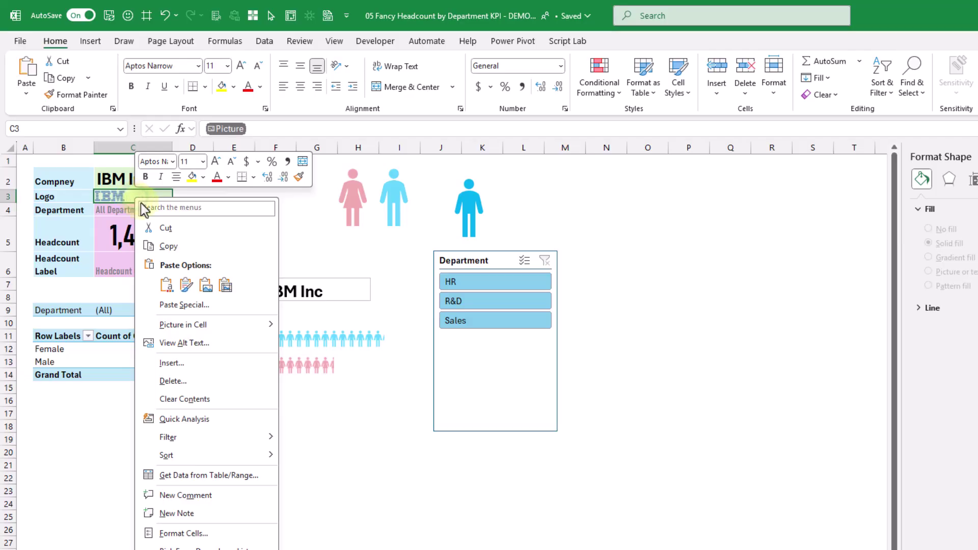
pyautogui.moveTo(187, 327)
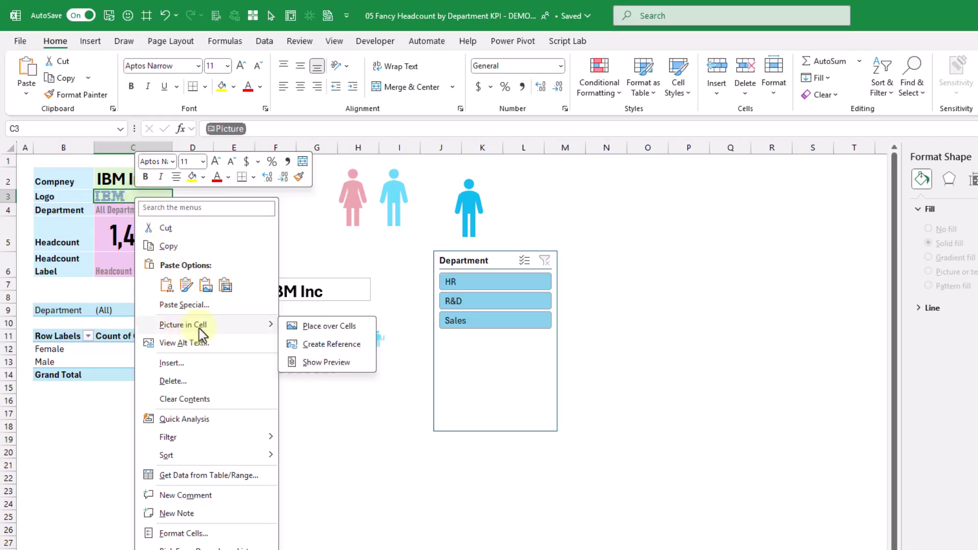
pyautogui.click(318, 348)
pyautogui.moveTo(138, 201); pyautogui.dragTo(271, 293)
pyautogui.click(255, 293)
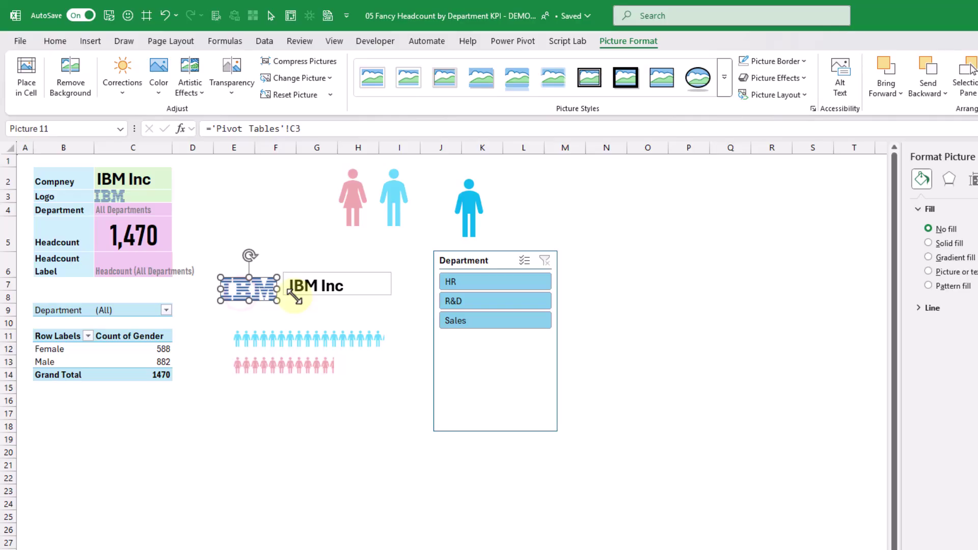
# - Duplicate the company name text box directly below itself and link the copy to the headcount label cell with =$C$6
pyautogui.click(295, 297)
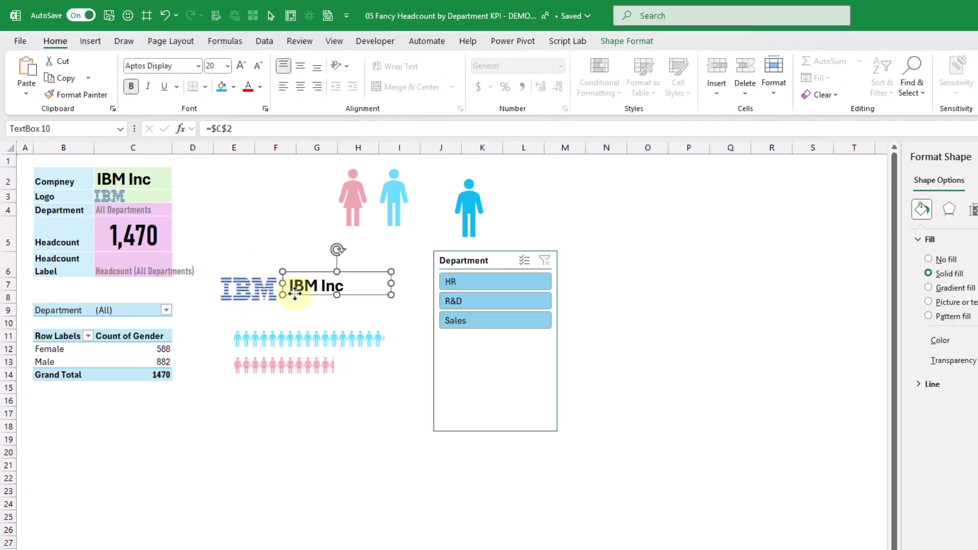
pyautogui.moveTo(299, 299); pyautogui.dragTo(297, 317)
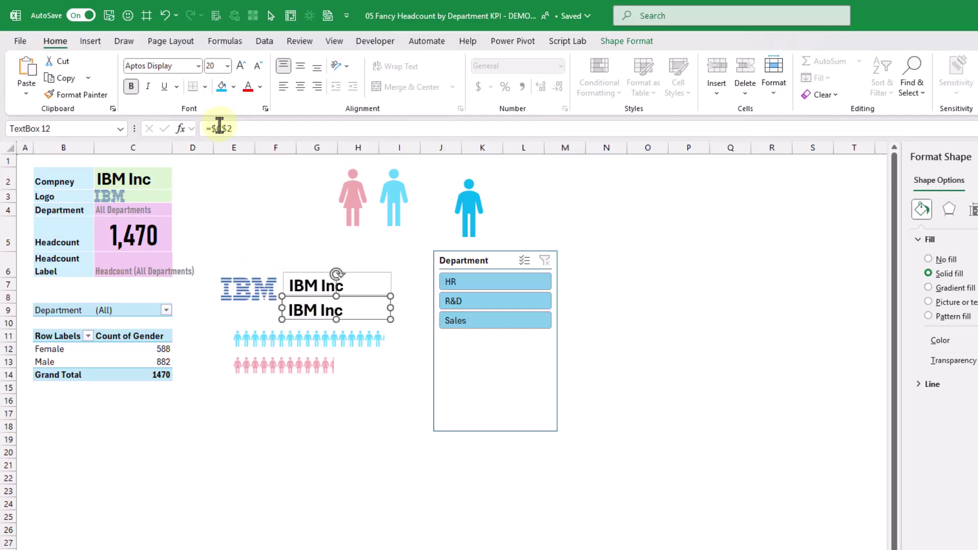
pyautogui.moveTo(209, 129); pyautogui.dragTo(240, 129)
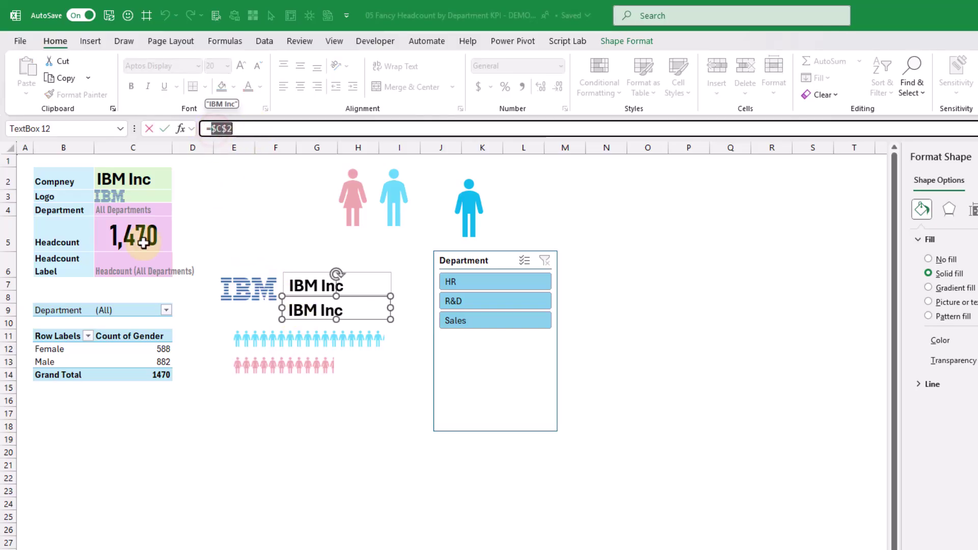
pyautogui.click(121, 265)
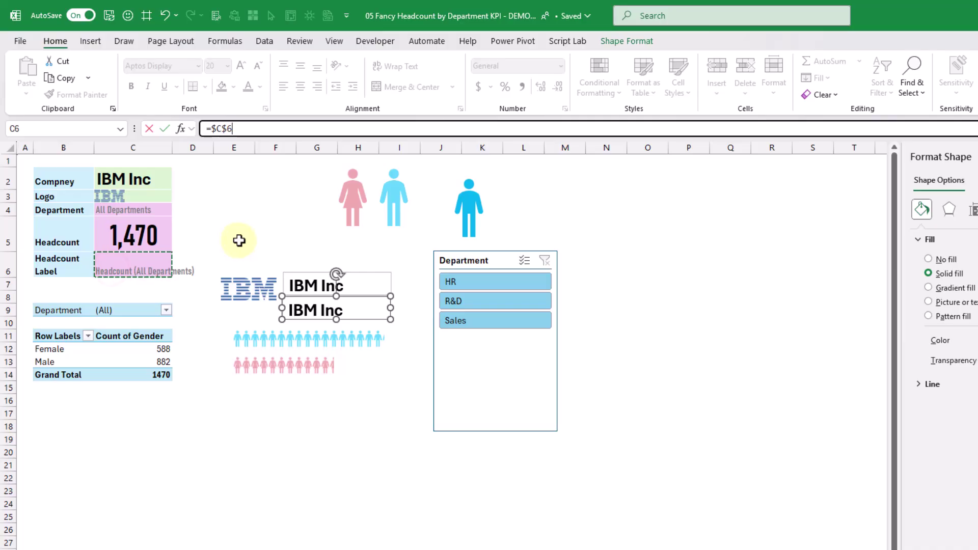
pyautogui.press('Return')
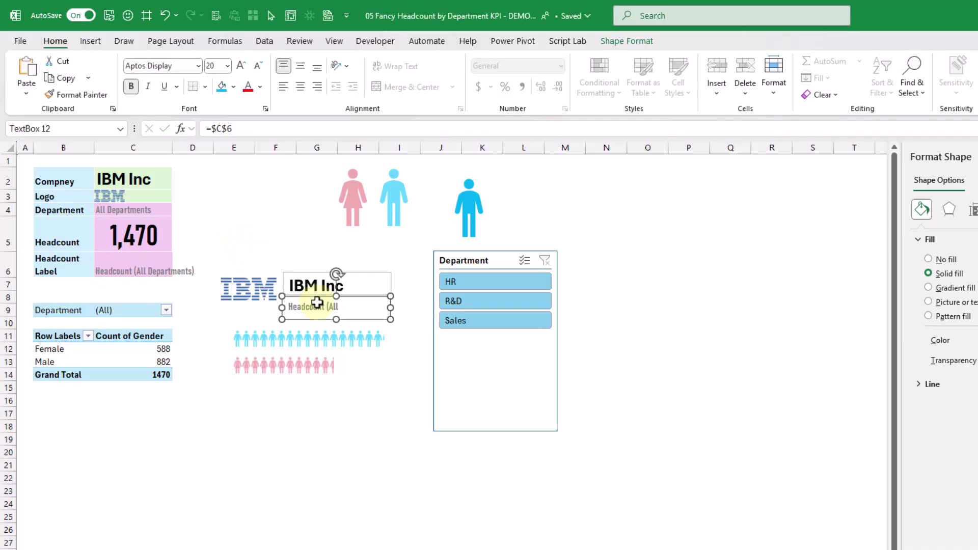
# - Widen both text boxes to fit the headcount label, and stretch the PivotChart on both sides to match the header's width
pyautogui.moveTo(395, 308); pyautogui.dragTo(416, 286)
pyautogui.click(405, 352)
pyautogui.moveTo(406, 351); pyautogui.dragTo(416, 352)
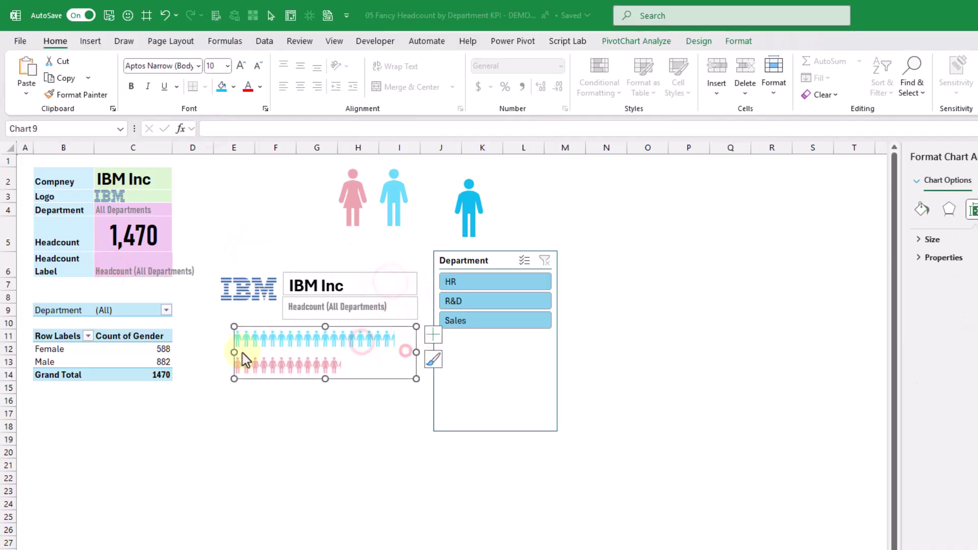
pyautogui.moveTo(234, 352); pyautogui.dragTo(216, 352)
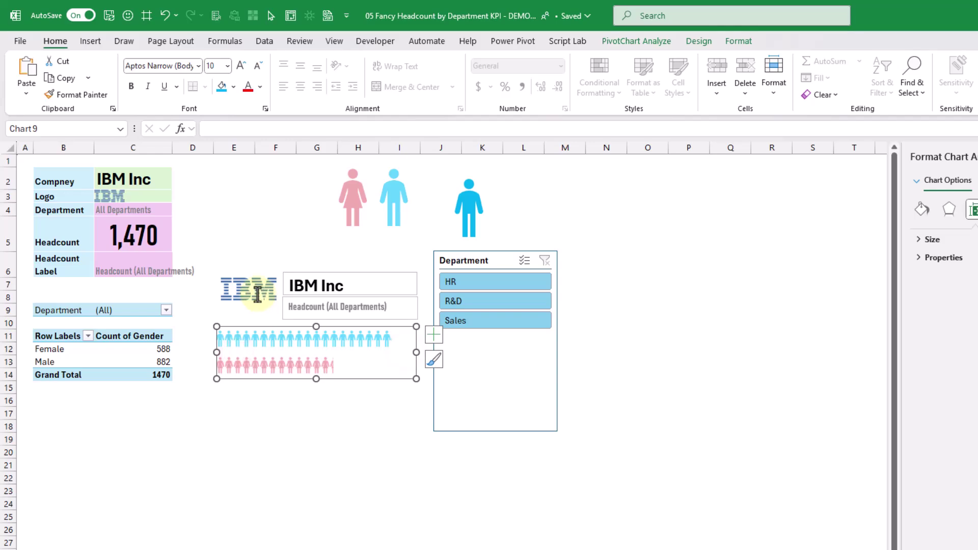
# - Move the headcount label text box above the company name box and relink the company name box to the headcount cell with =$C$5
pyautogui.click(304, 319)
pyautogui.moveTo(304, 319)
pyautogui.mouseDown()
pyautogui.moveTo(328, 303)
pyautogui.moveTo(315, 266)
pyautogui.moveTo(300, 302)
pyautogui.mouseUp()
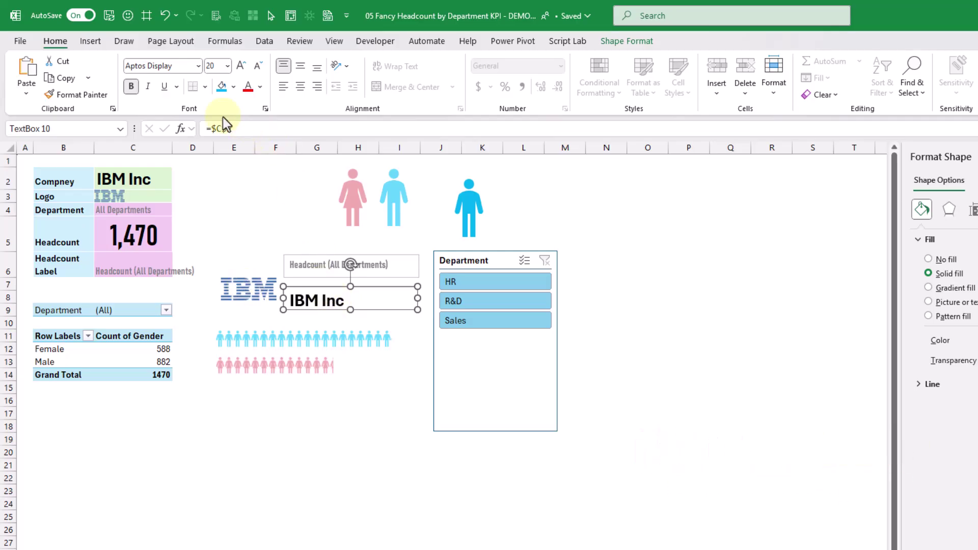
pyautogui.doubleClick(210, 130)
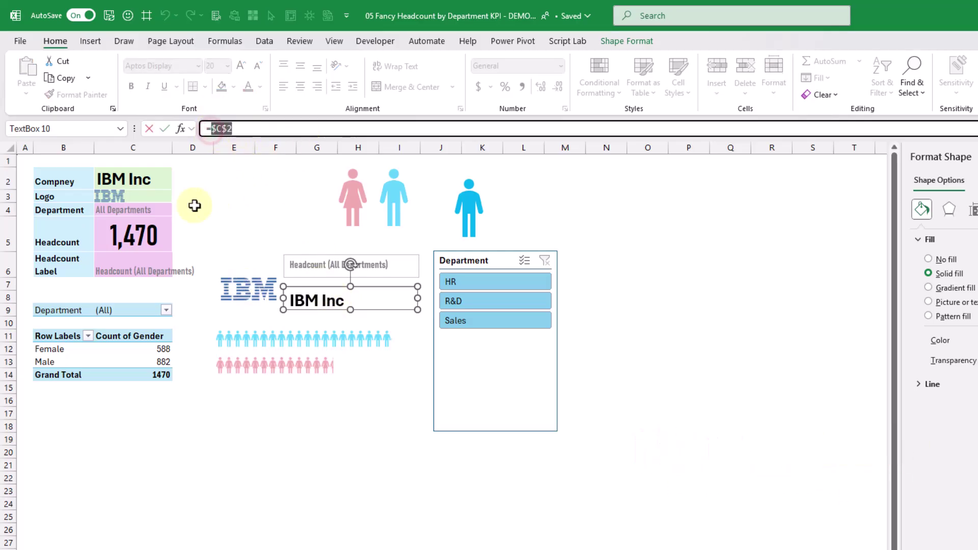
pyautogui.click(128, 233)
pyautogui.click(164, 128)
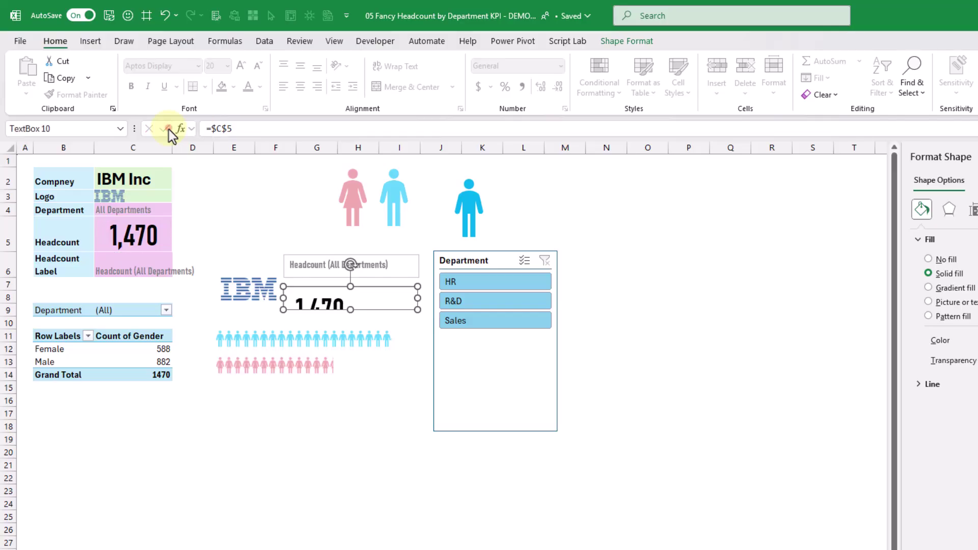
# - Make the headcount text box tall enough for its number and position it just below the headcount label box
pyautogui.moveTo(348, 309); pyautogui.dragTo(349, 324)
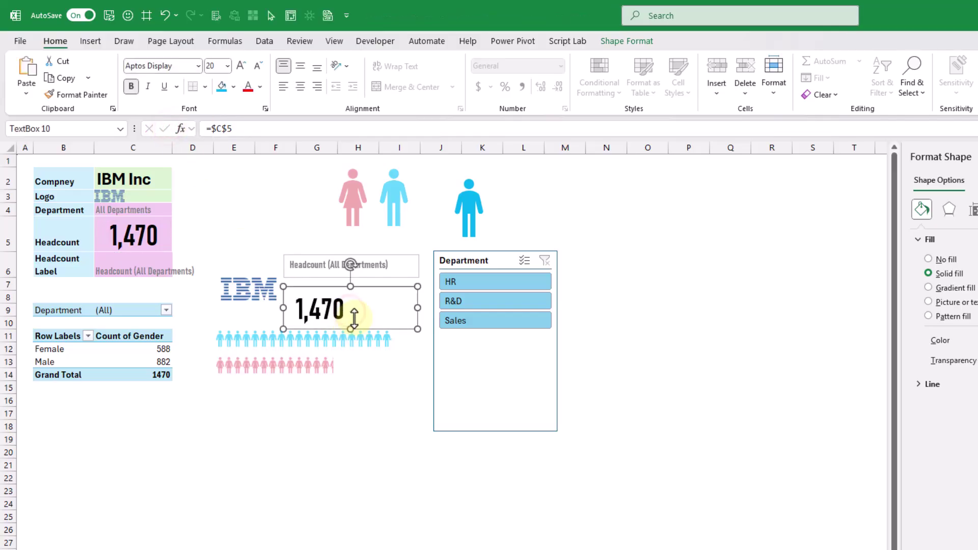
pyautogui.moveTo(367, 281); pyautogui.dragTo(365, 280)
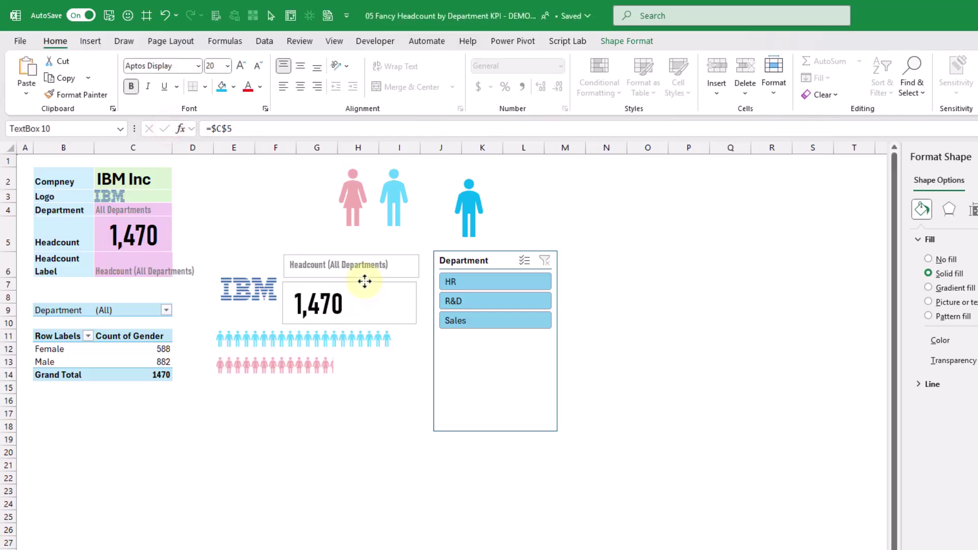
pyautogui.click(363, 274)
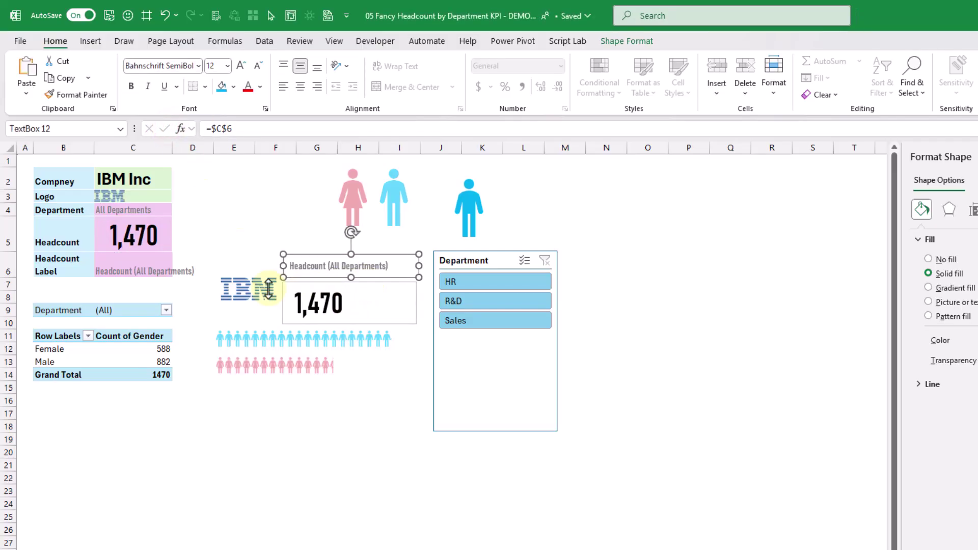
# - Draw a slightly rounded rectangle covering the logo, both text boxes and the icon chart
pyautogui.click(89, 41)
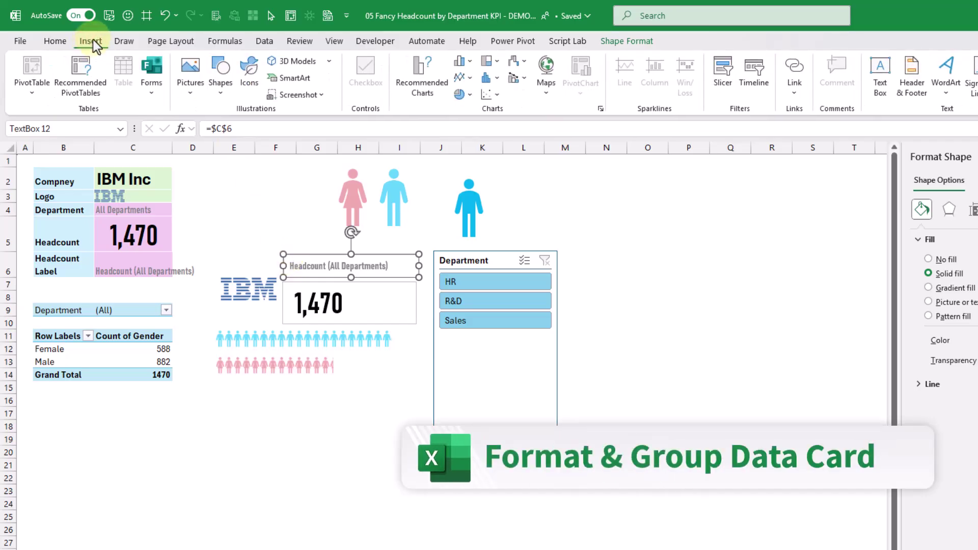
pyautogui.click(221, 94)
pyautogui.click(294, 130)
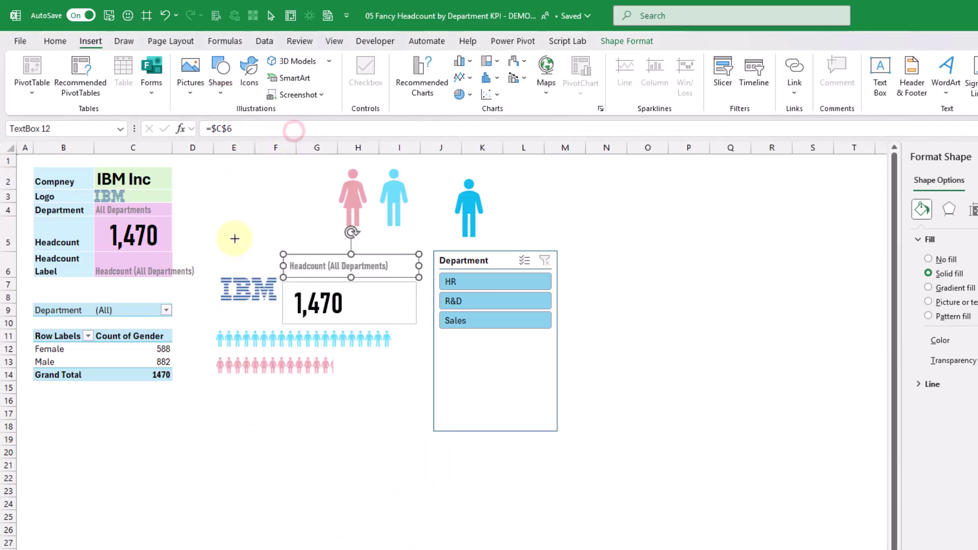
pyautogui.moveTo(214, 249)
pyautogui.mouseDown()
pyautogui.moveTo(390, 368)
pyautogui.moveTo(430, 380)
pyautogui.mouseUp()
pyautogui.moveTo(236, 249); pyautogui.dragTo(221, 249)
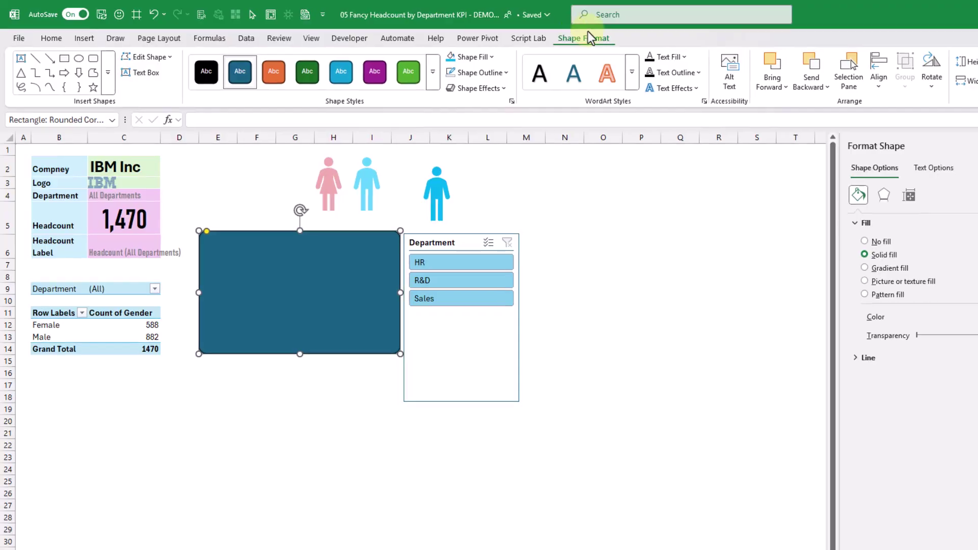
# - Give the rounded rectangle a white fill and a grey outline
pyautogui.click(624, 41)
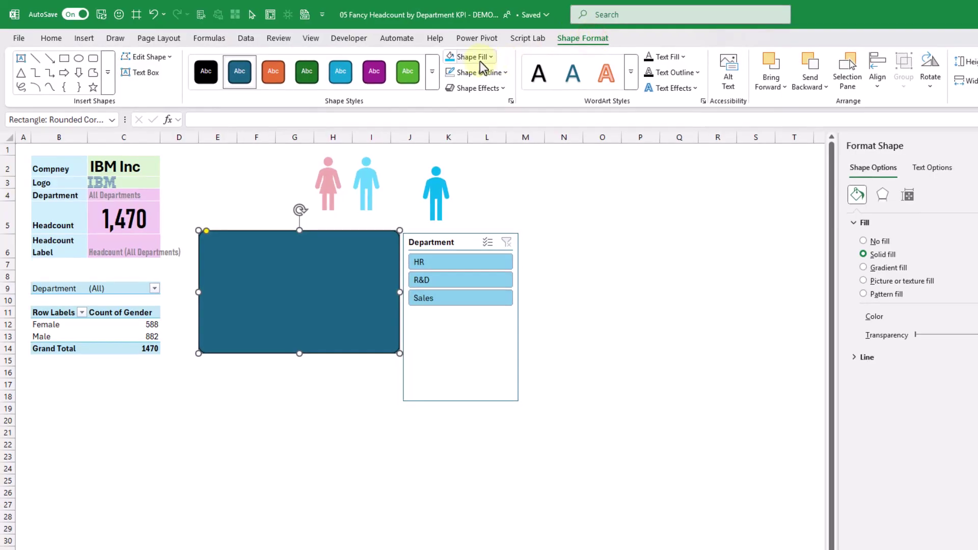
pyautogui.click(490, 58)
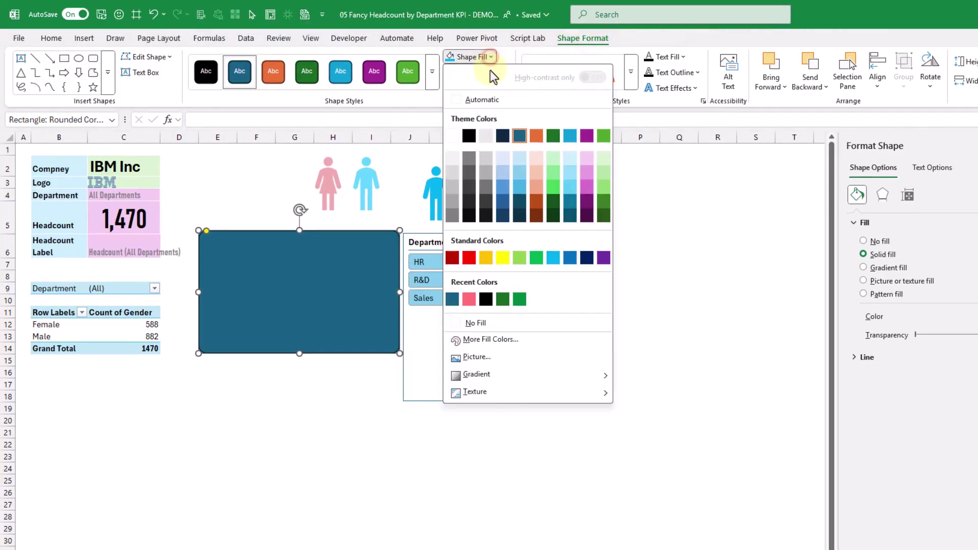
pyautogui.click(453, 134)
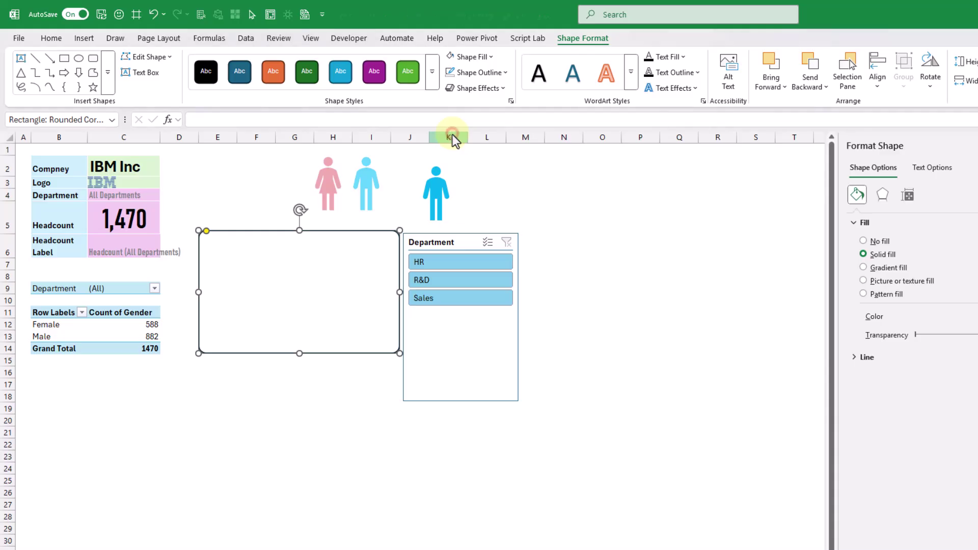
pyautogui.click(503, 70)
pyautogui.click(451, 203)
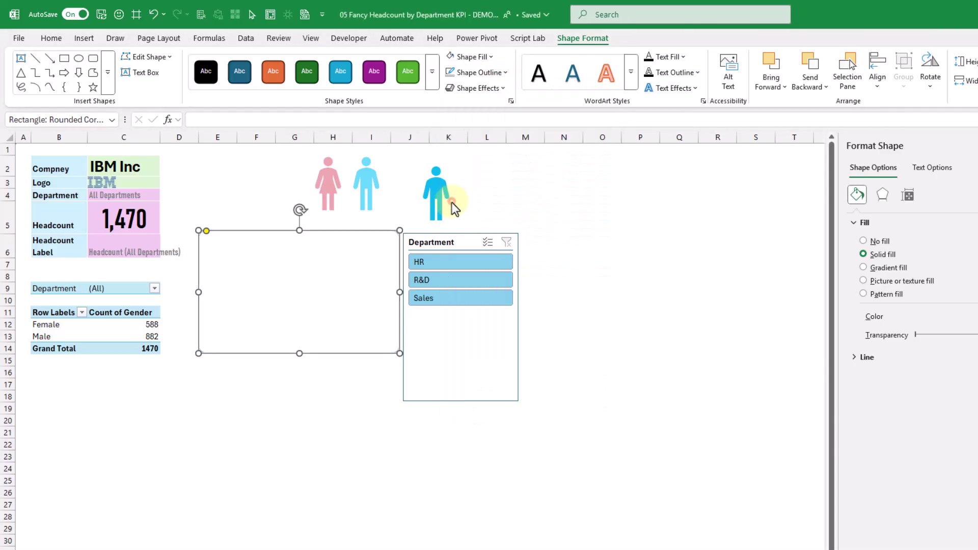
# - Send the rounded rectangle behind the card elements and move the Department slicer away from the card to about columns K to N
pyautogui.rightClick(305, 265)
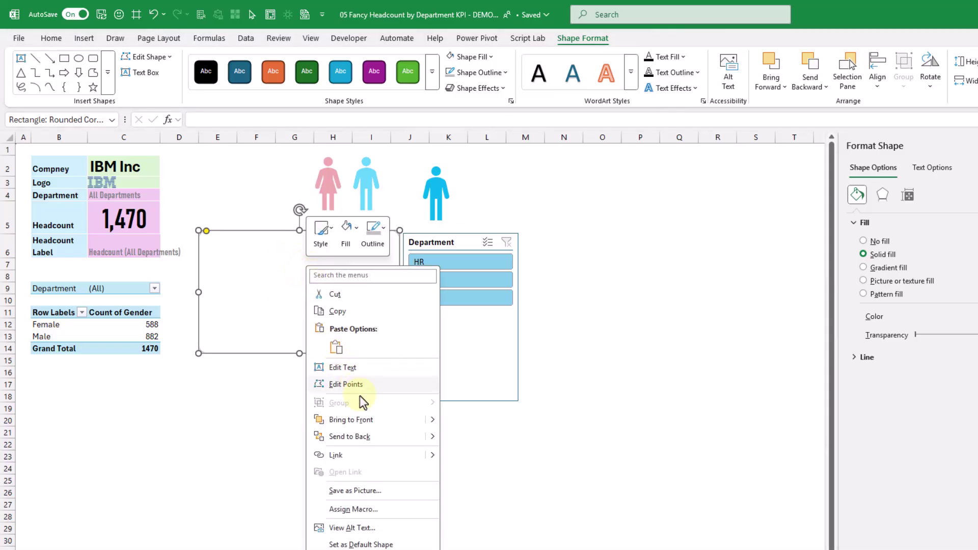
pyautogui.click(366, 436)
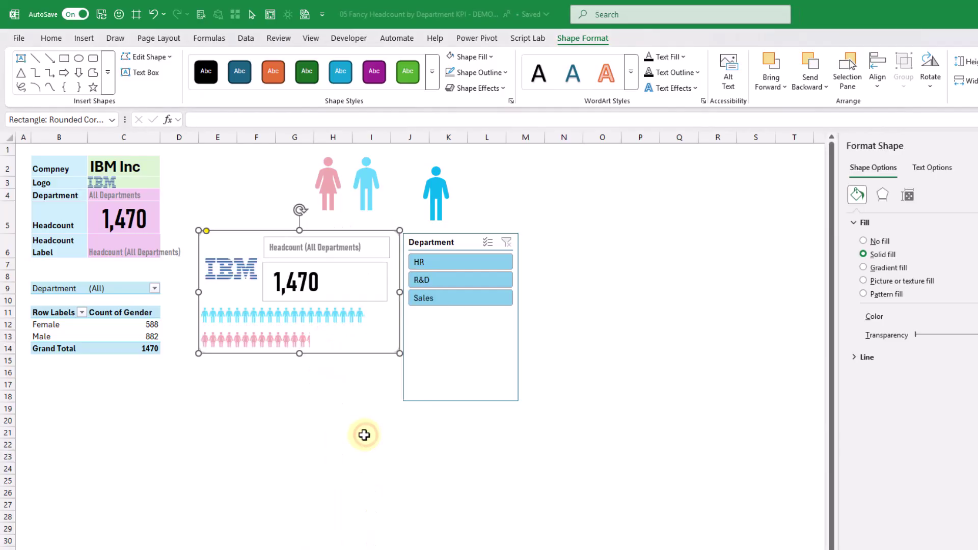
pyautogui.moveTo(435, 346); pyautogui.dragTo(493, 330)
# - Remove the outline from both the headcount and headcount label text boxes
pyautogui.click(331, 301)
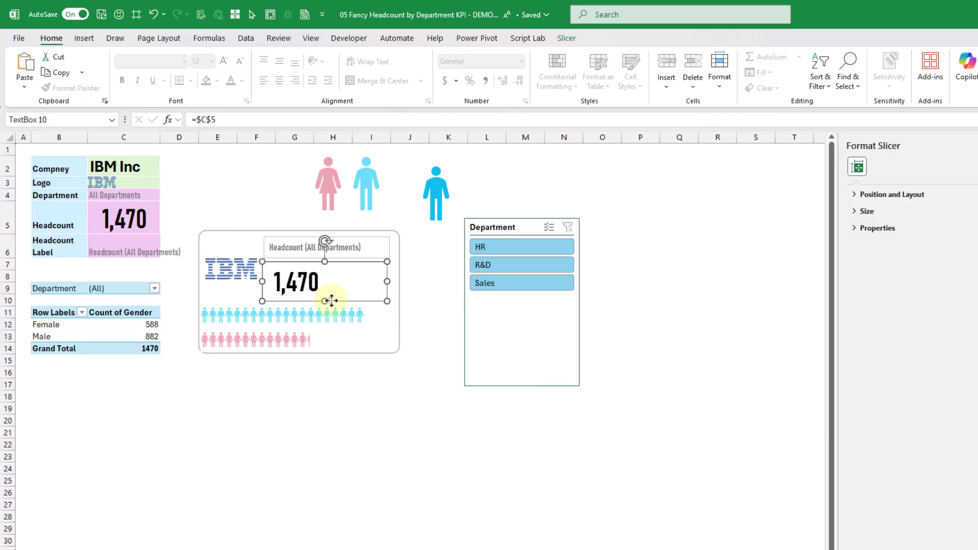
pyautogui.keyDown('shift'); pyautogui.click(358, 257); pyautogui.keyUp('shift')
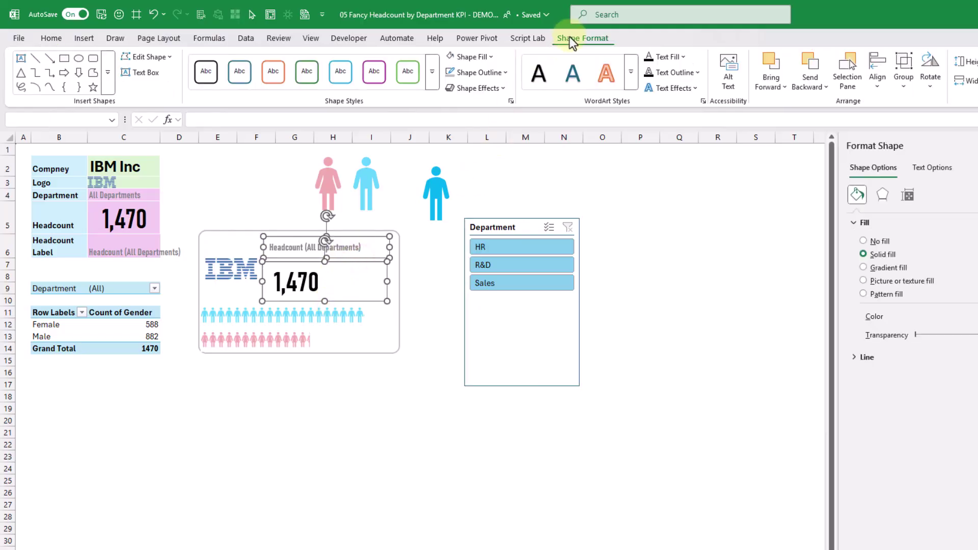
pyautogui.click(500, 72)
pyautogui.click(483, 341)
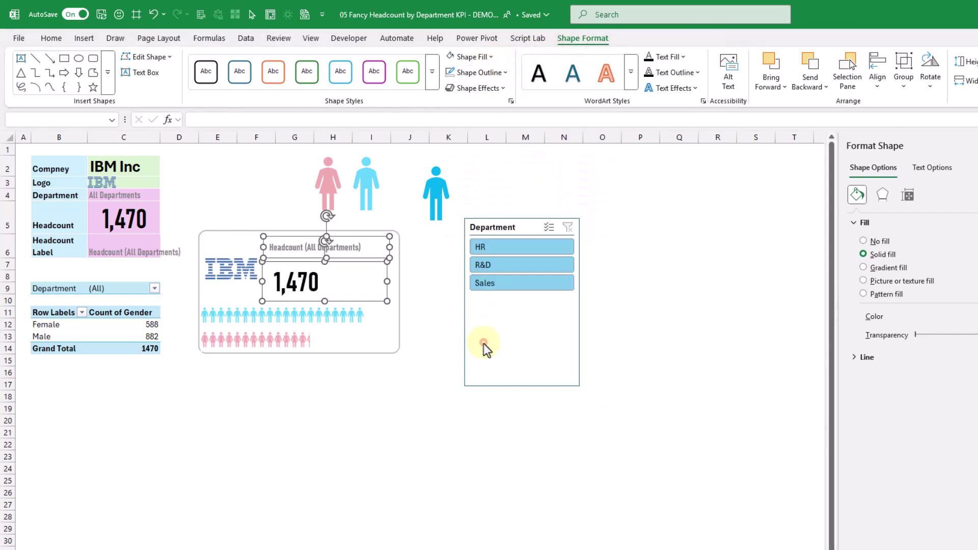
pyautogui.click(321, 380)
# - Fine-tune the positions of the logo, text boxes and icon chart so they sit evenly inside the rounded rectangle
pyautogui.click(280, 245)
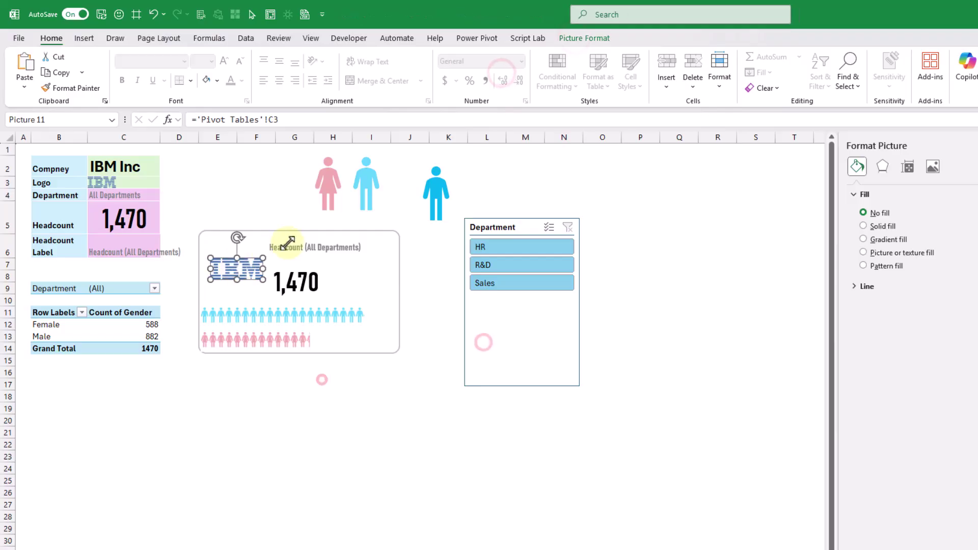
pyautogui.click(278, 275)
pyautogui.click(268, 314)
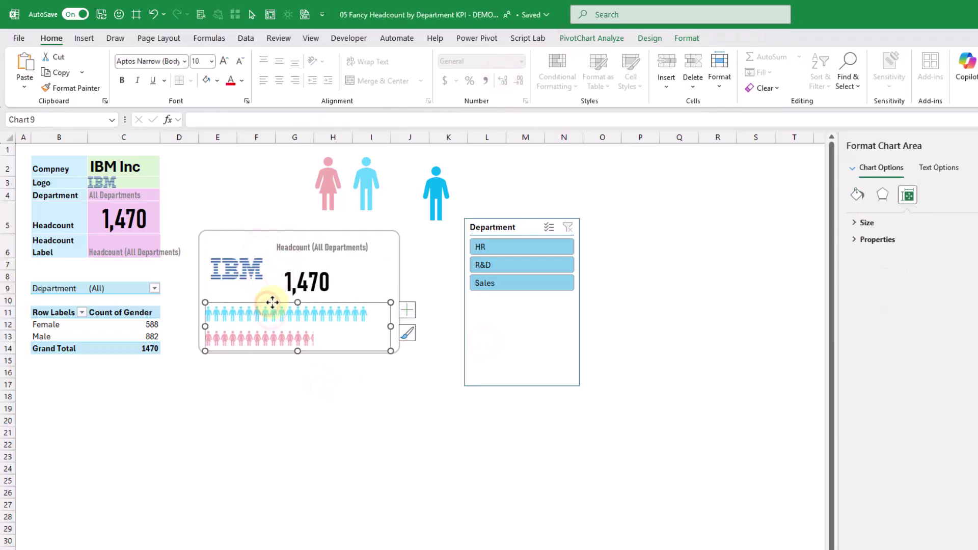
pyautogui.click(285, 278)
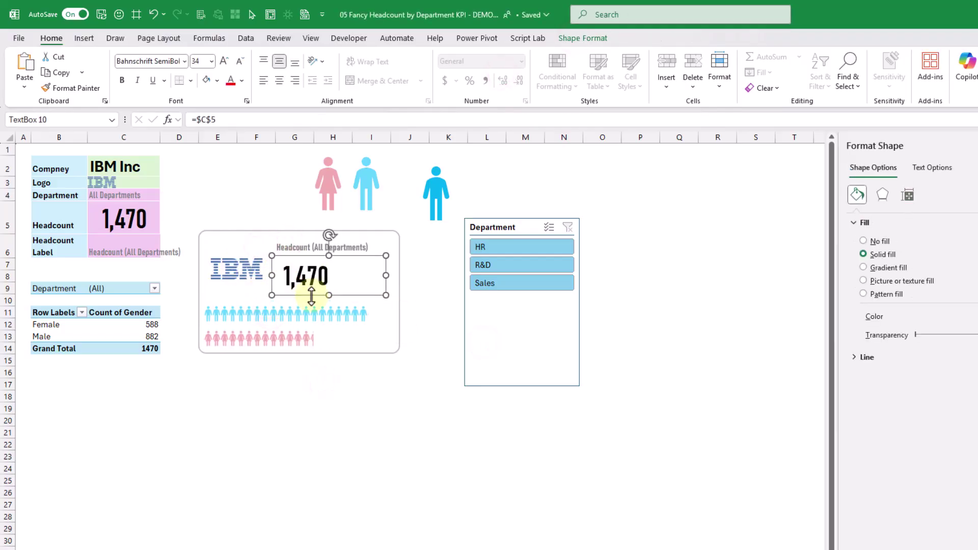
# - Group the IBM logo, the headcount label text box and the headcount number text box into one object
pyautogui.click(255, 269)
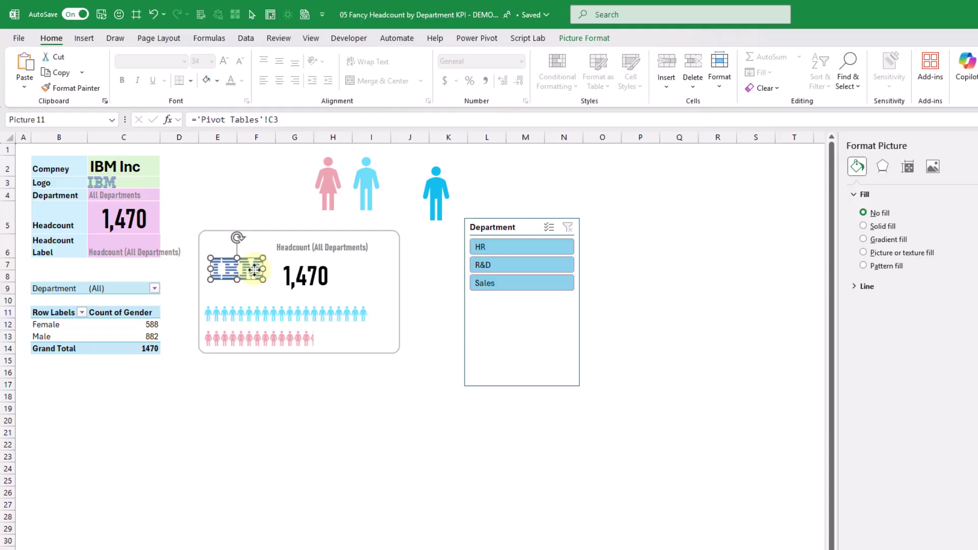
pyautogui.keyDown('shift'); pyautogui.click(293, 254); pyautogui.keyUp('shift')
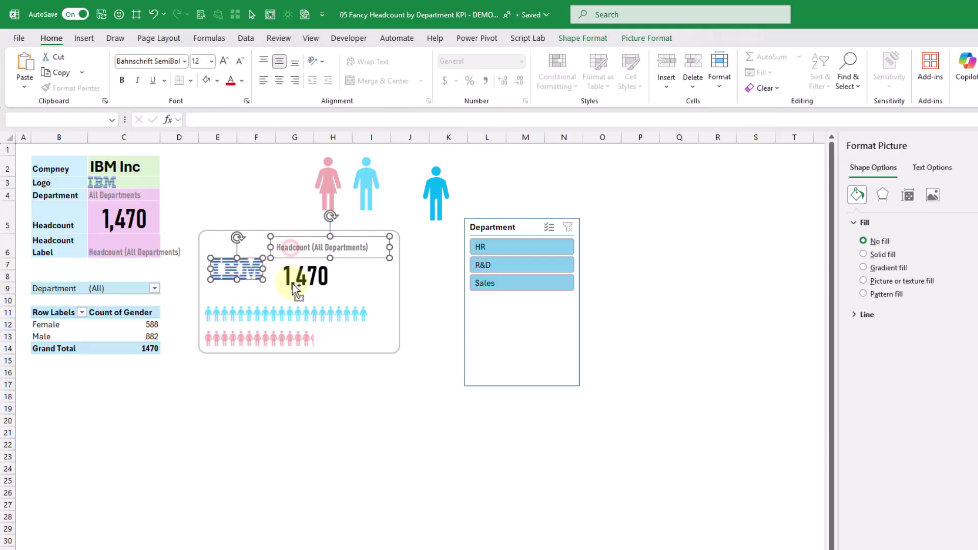
pyautogui.keyDown('shift'); pyautogui.click(292, 283); pyautogui.keyUp('shift')
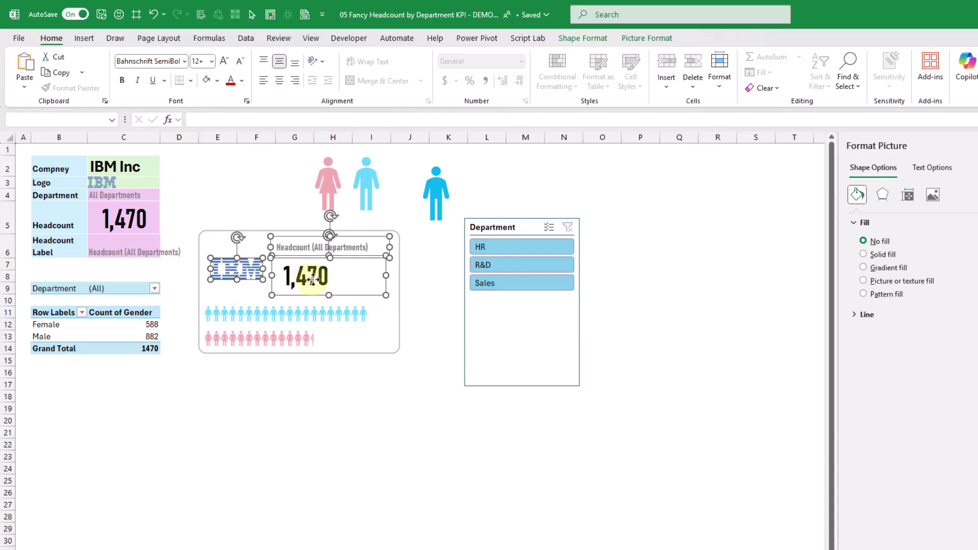
pyautogui.click(594, 36)
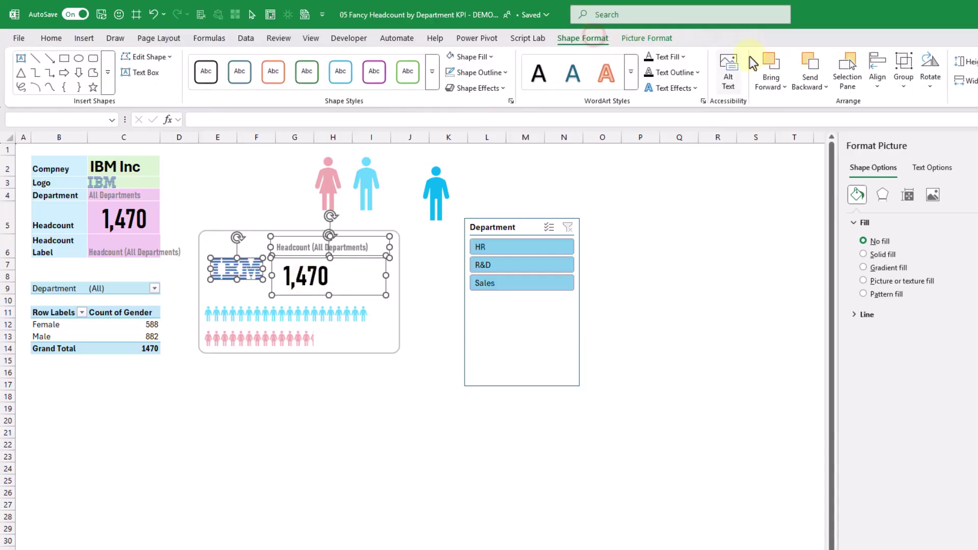
pyautogui.click(904, 72)
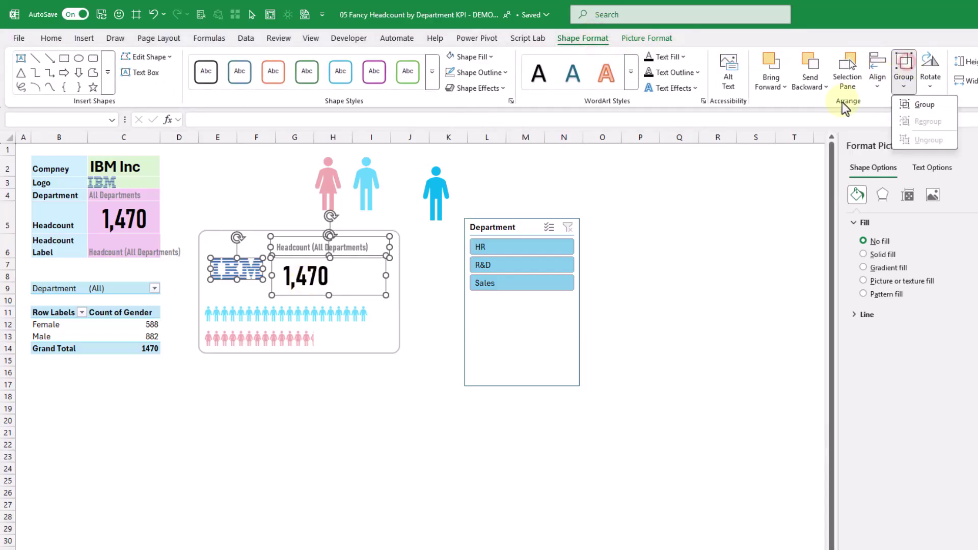
pyautogui.click(918, 105)
# - Select the gender icon chart, the logo and text group and the rounded rectangle together, and align their horizontal centres
pyautogui.click(325, 315)
pyautogui.click(216, 310)
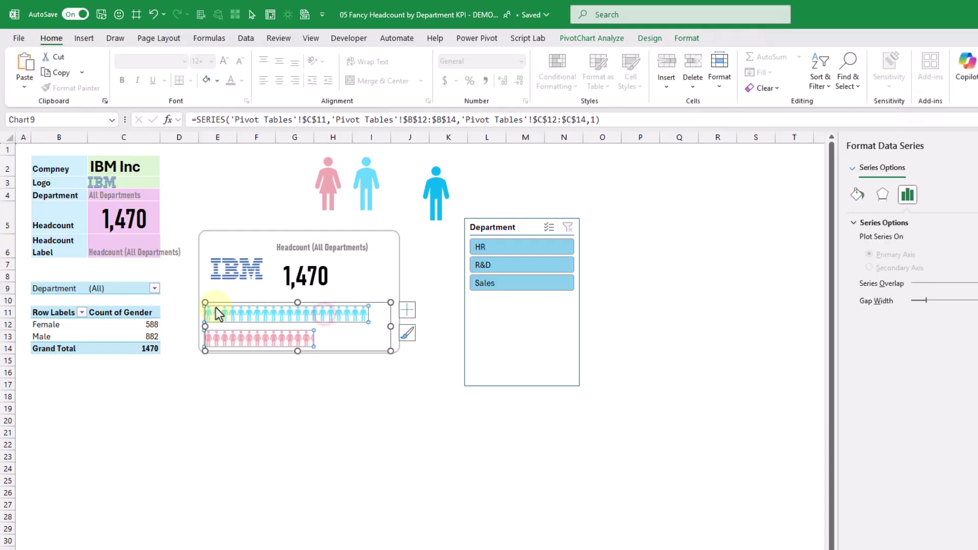
pyautogui.click(234, 270)
pyautogui.click(199, 279)
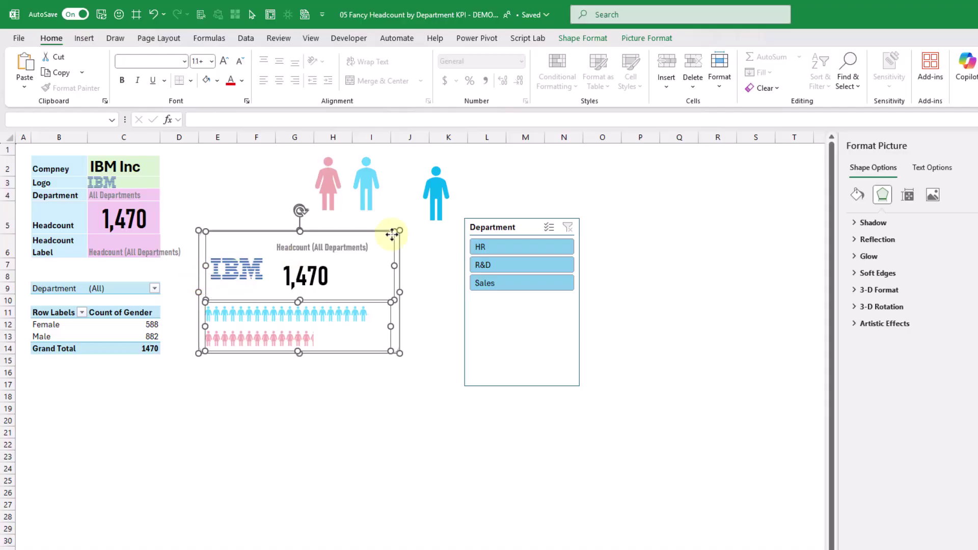
pyautogui.click(598, 37)
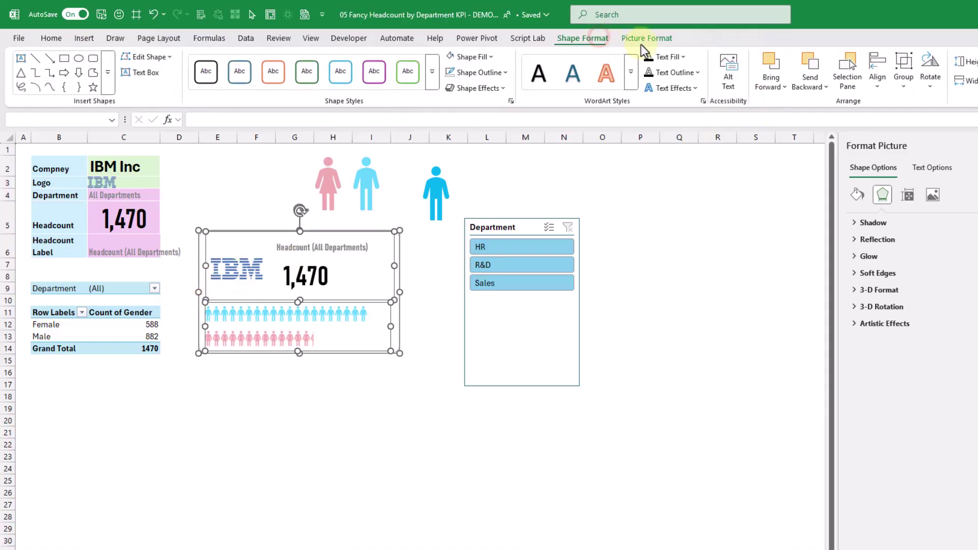
pyautogui.click(879, 86)
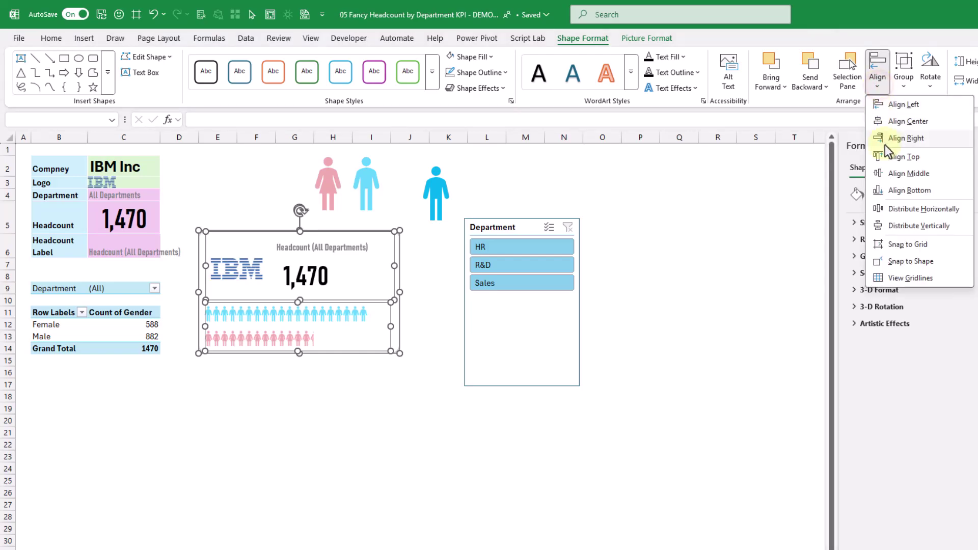
pyautogui.click(889, 124)
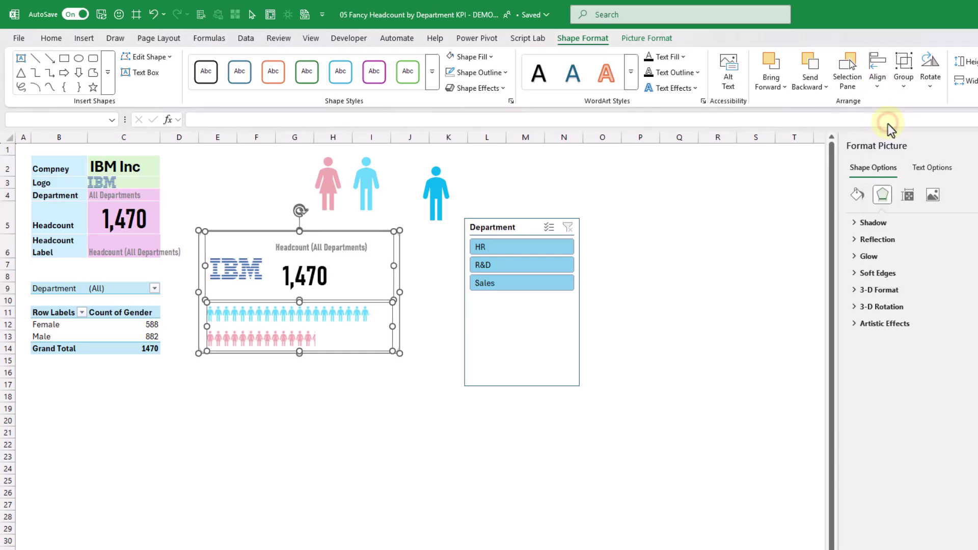
# - Group the aligned chart, logo and text group and rounded rectangle into a single KPI card, and deselect it
pyautogui.click(904, 86)
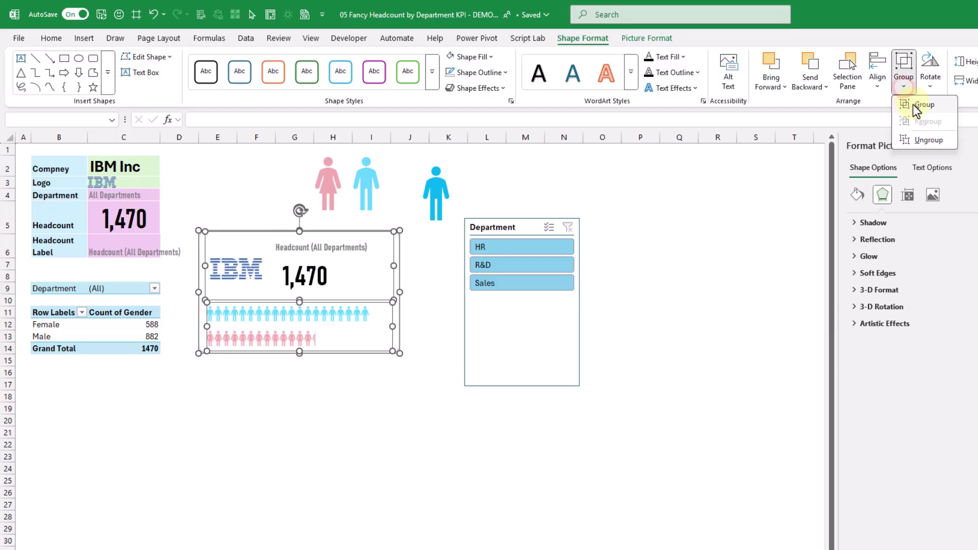
pyautogui.click(912, 105)
pyautogui.click(452, 262)
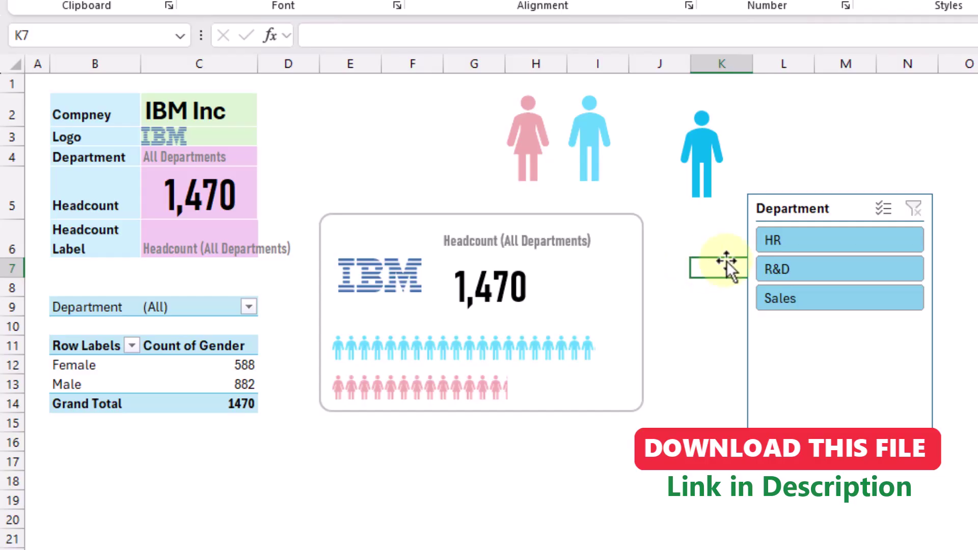
# - Test the card with the Department slicer by filtering to HR, R&D, Sales, R&D again and finally HR
pyautogui.click(808, 237)
pyautogui.click(810, 262)
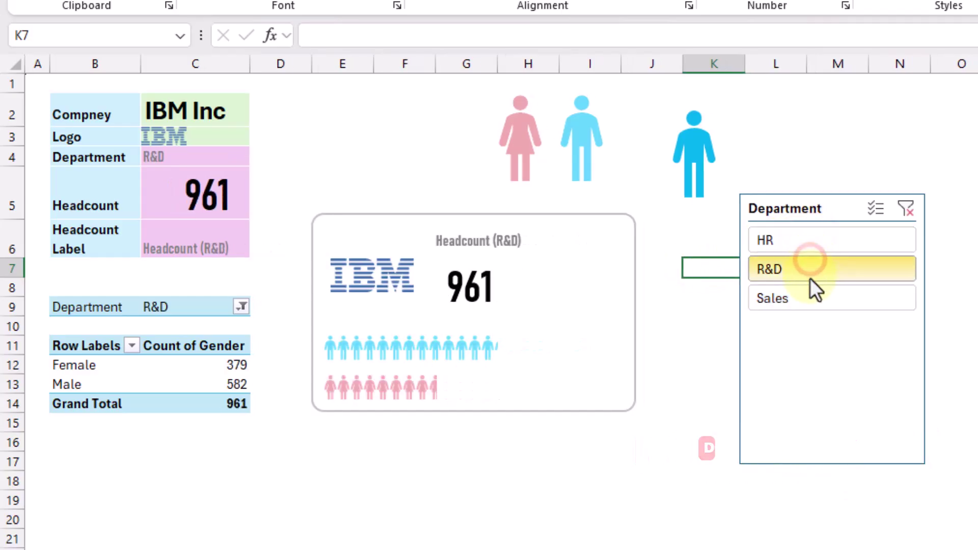
pyautogui.click(809, 296)
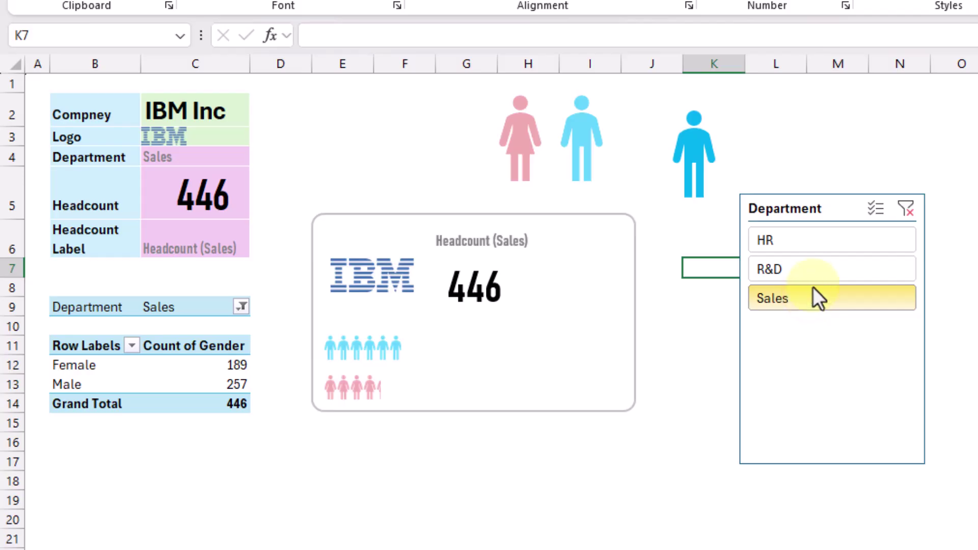
pyautogui.click(819, 270)
pyautogui.click(824, 239)
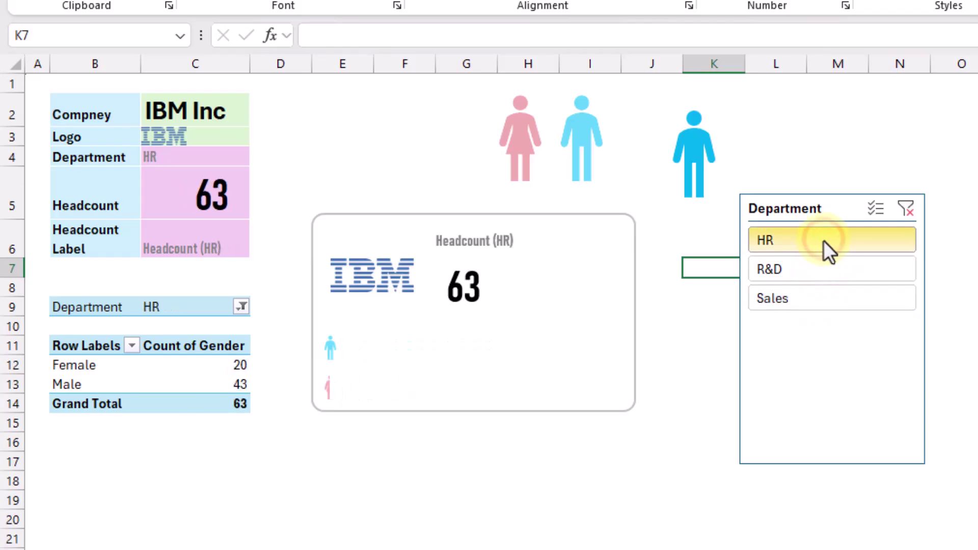